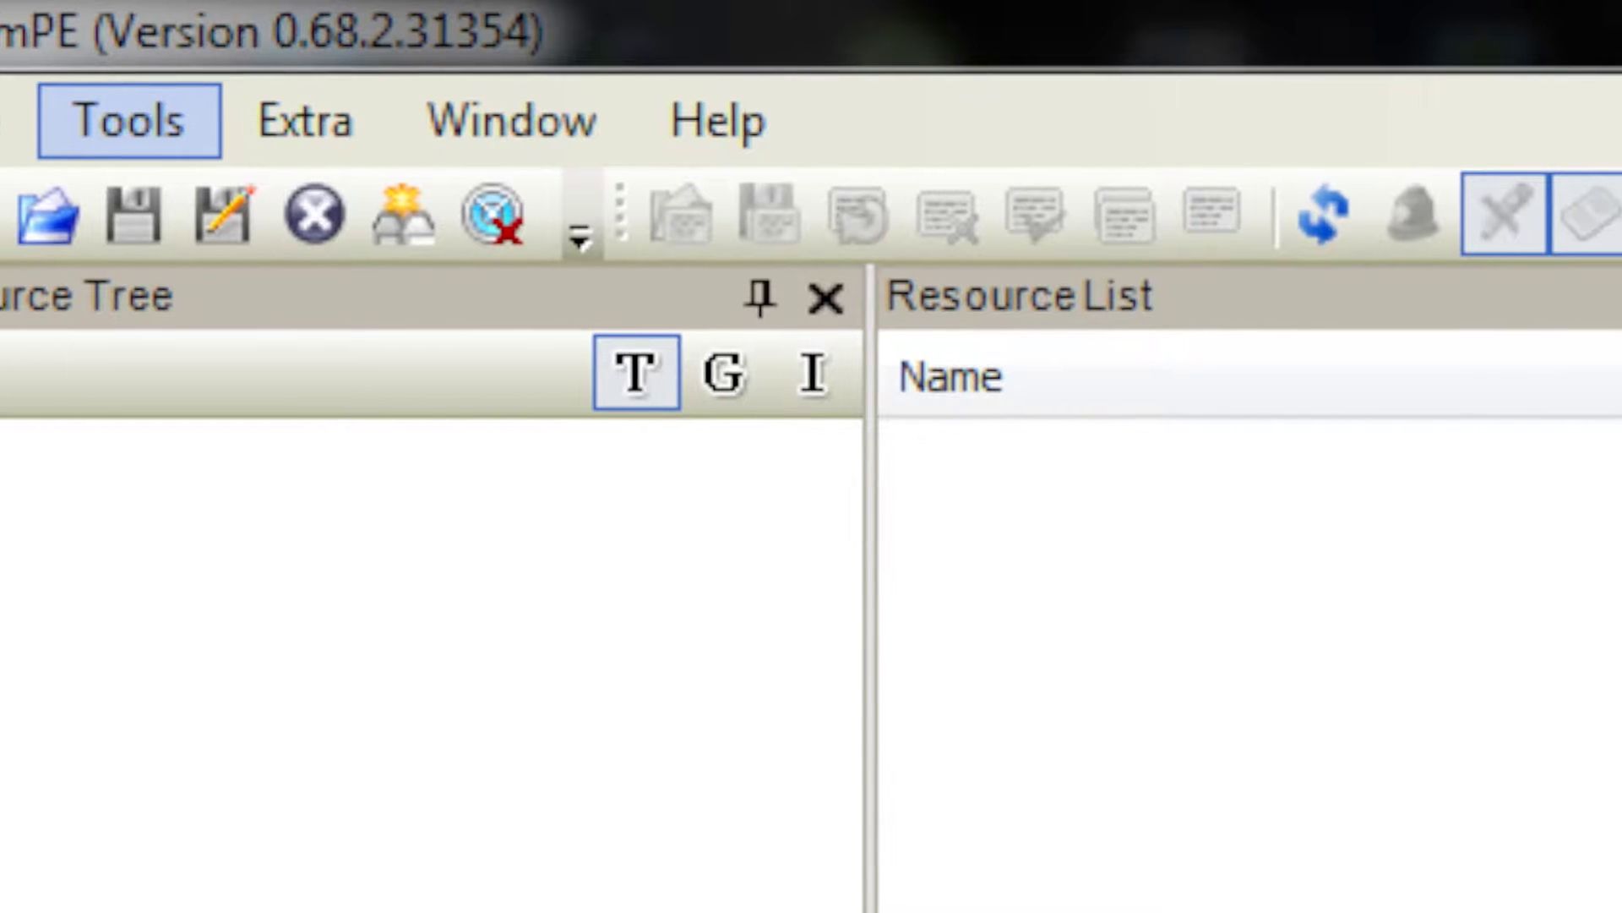
Launch the Object Workshop from Tools > Object Creation to browse the Downloads packages
click(130, 120)
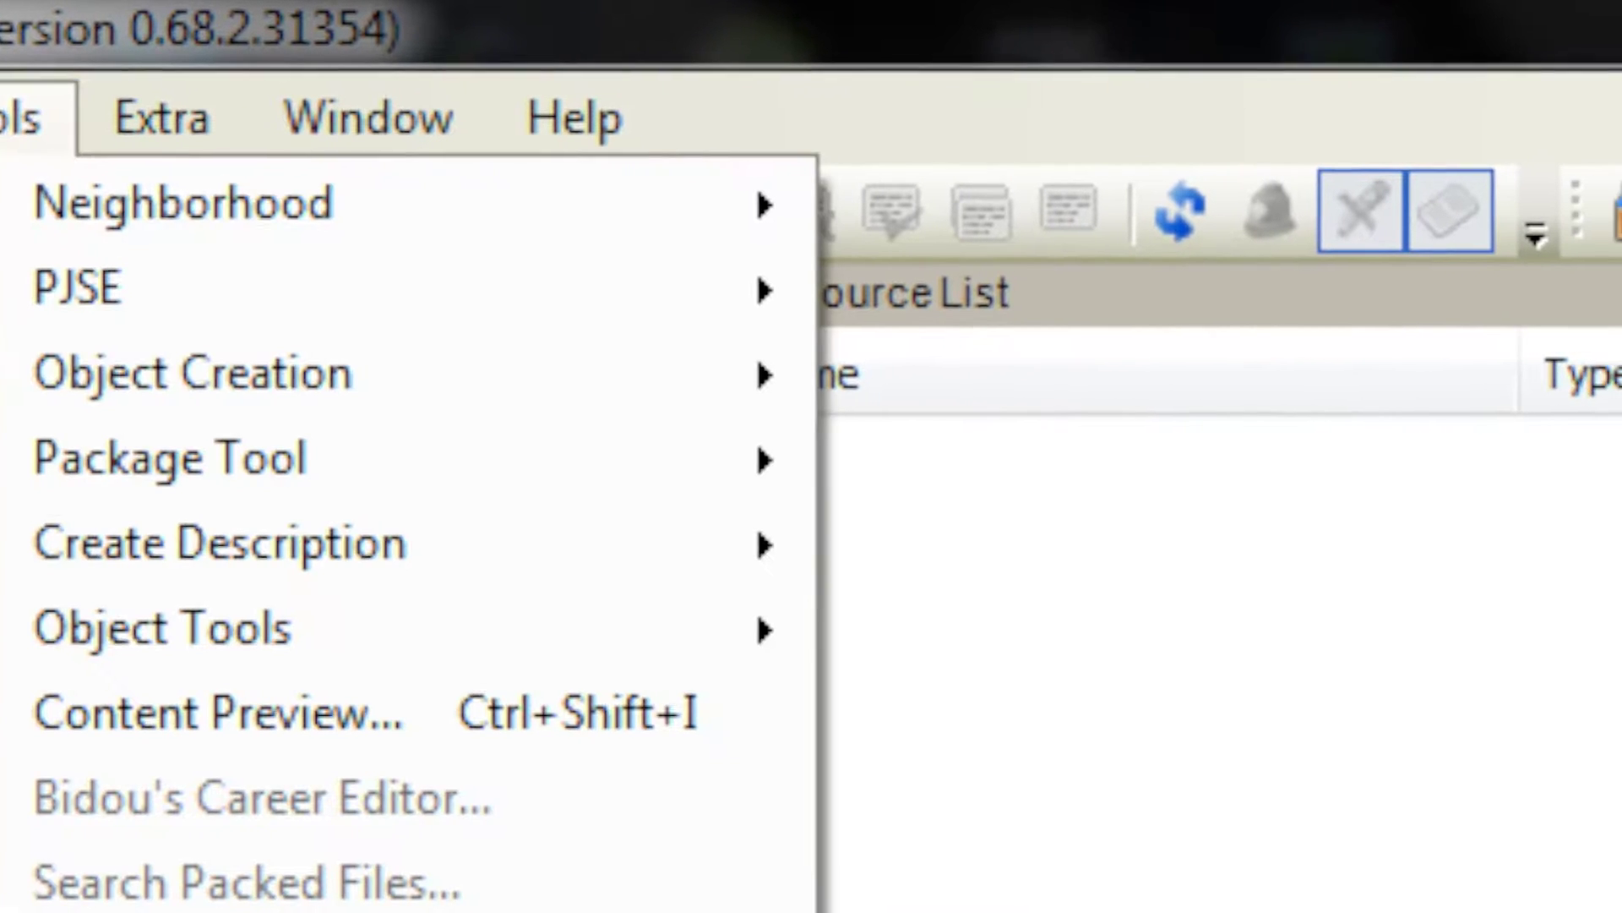
mouse_move(192, 373)
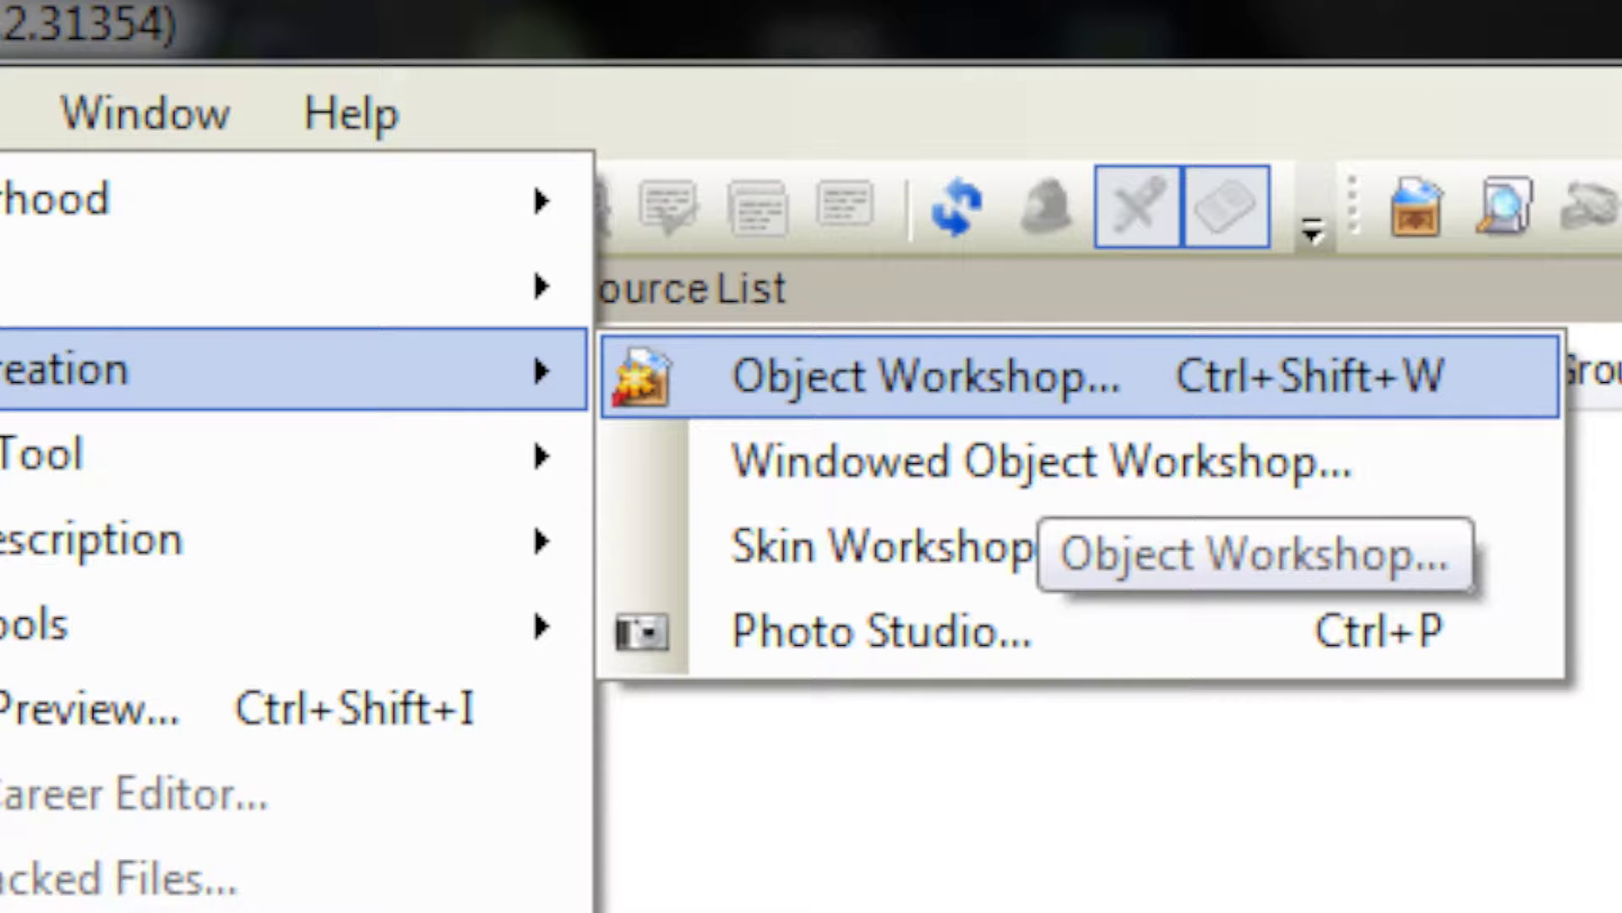
click(1037, 382)
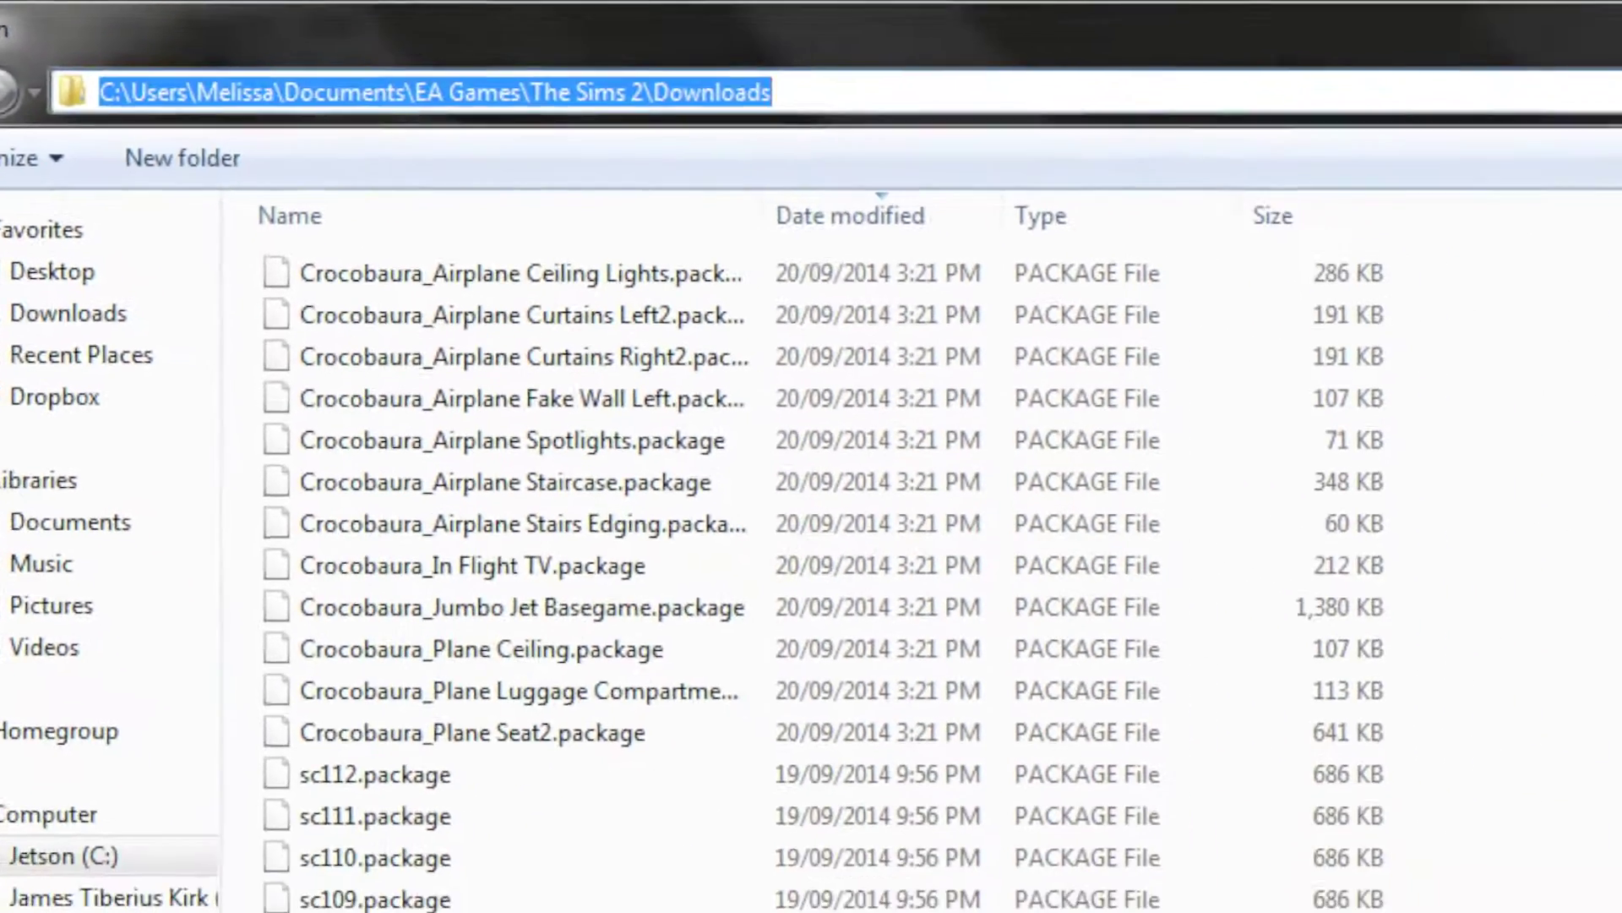
Go to the Living Corner_04 folder and load its Sofa.package into the Object Workshop
text(C:\Users\Melissa\Downloads\[Veranka] ung999's Living Corner_04)
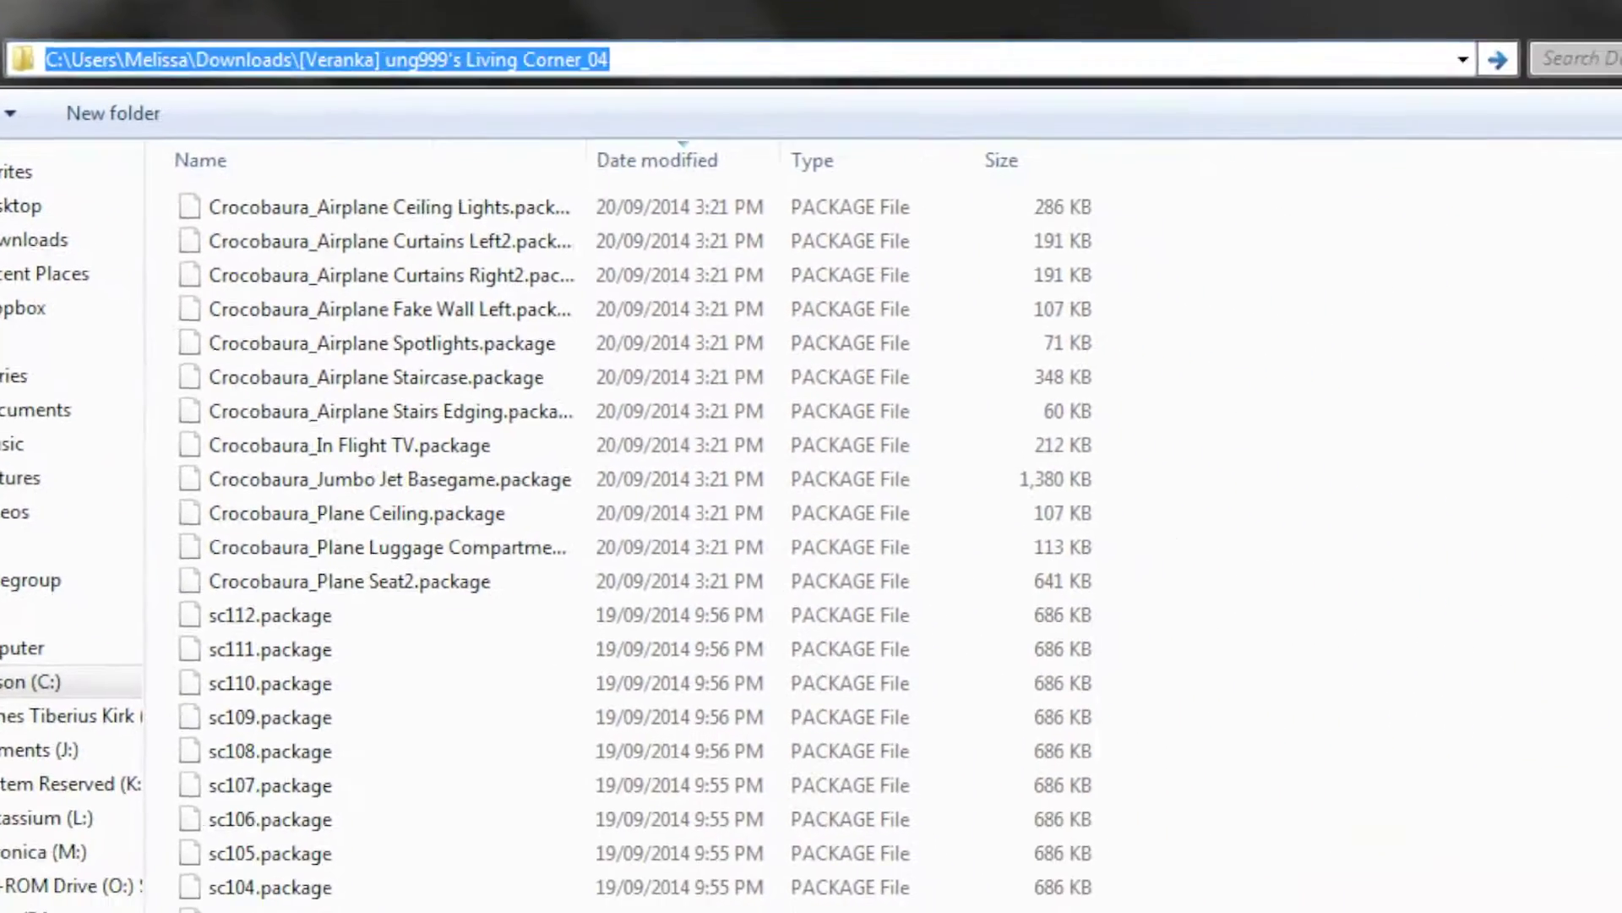
key(Return)
drag(526, 141, 813, 141)
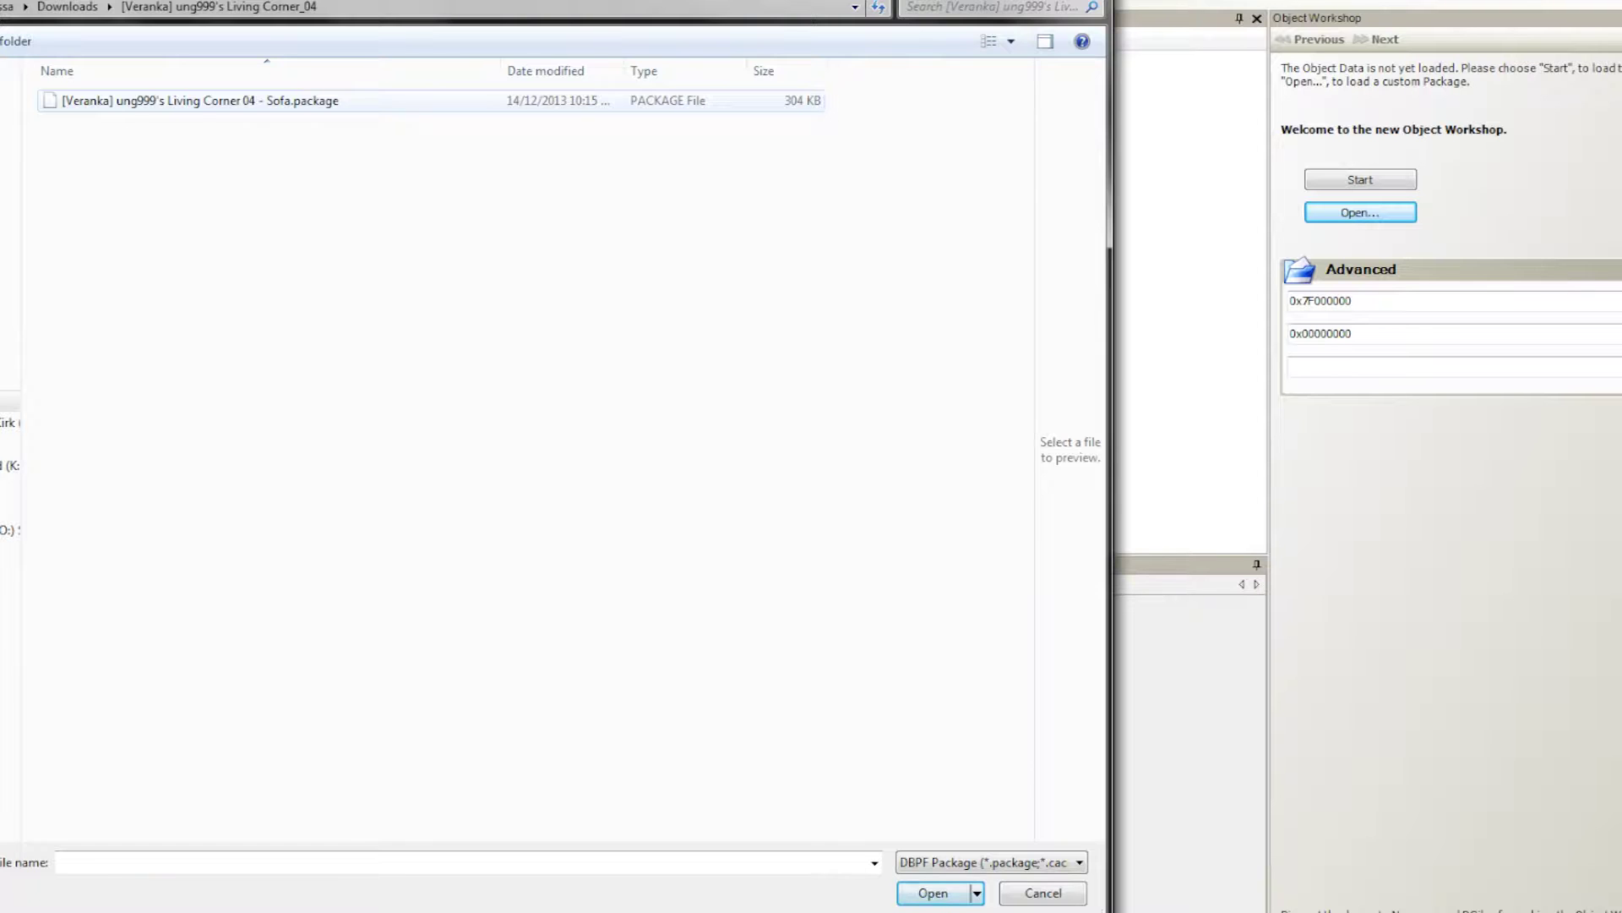
double_click(200, 100)
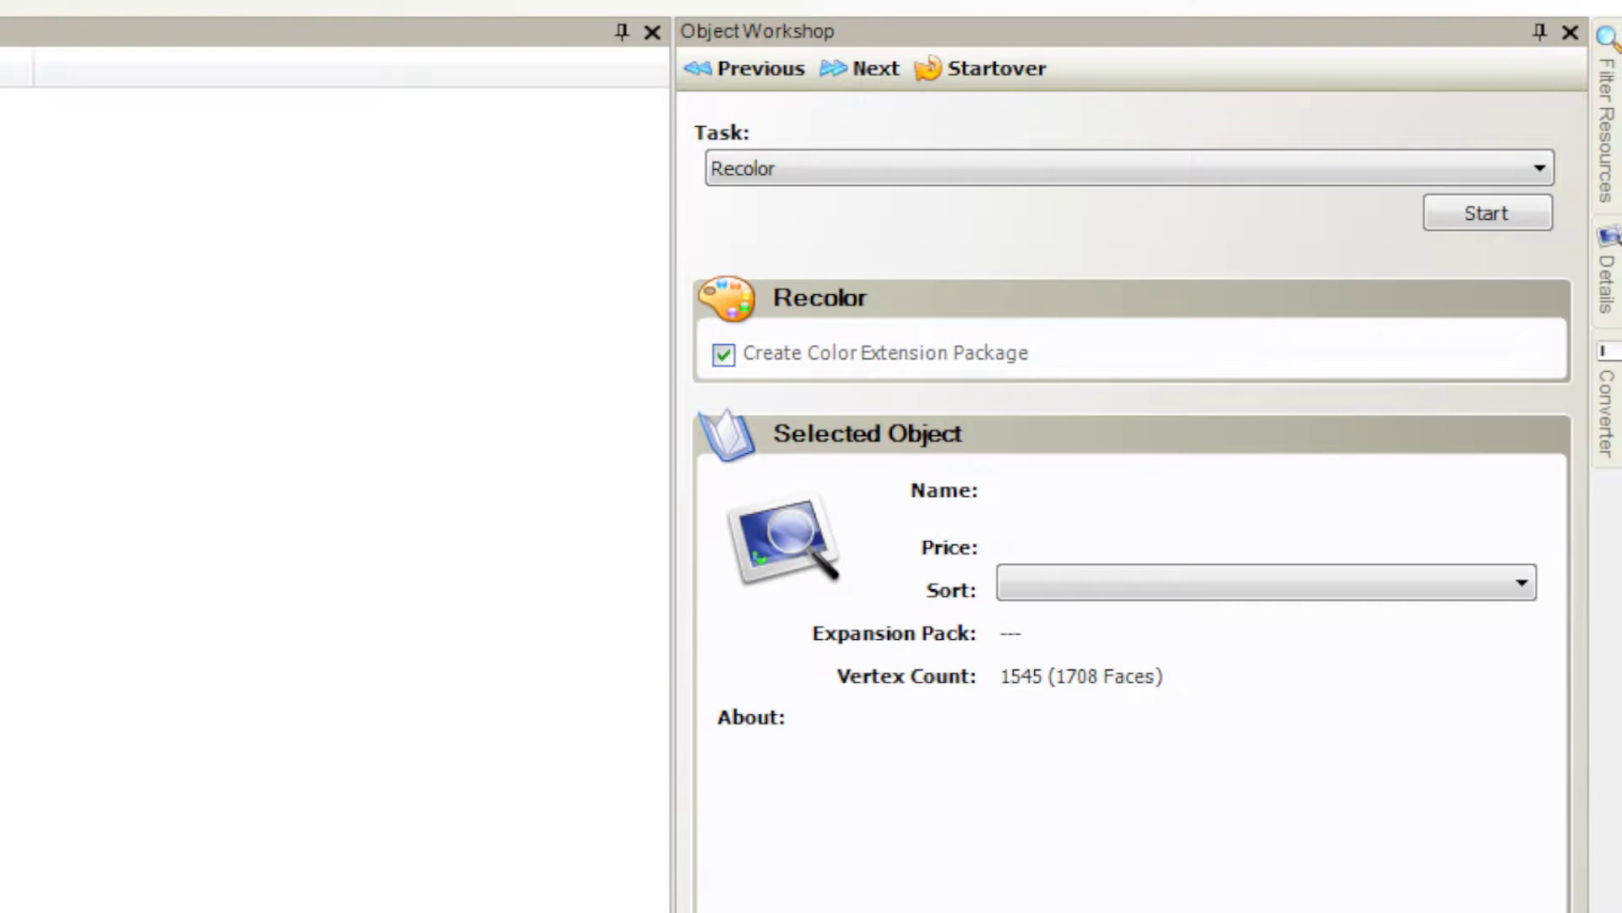
Keep Recolor as the workshop task and start the sofa recolour
click(1130, 168)
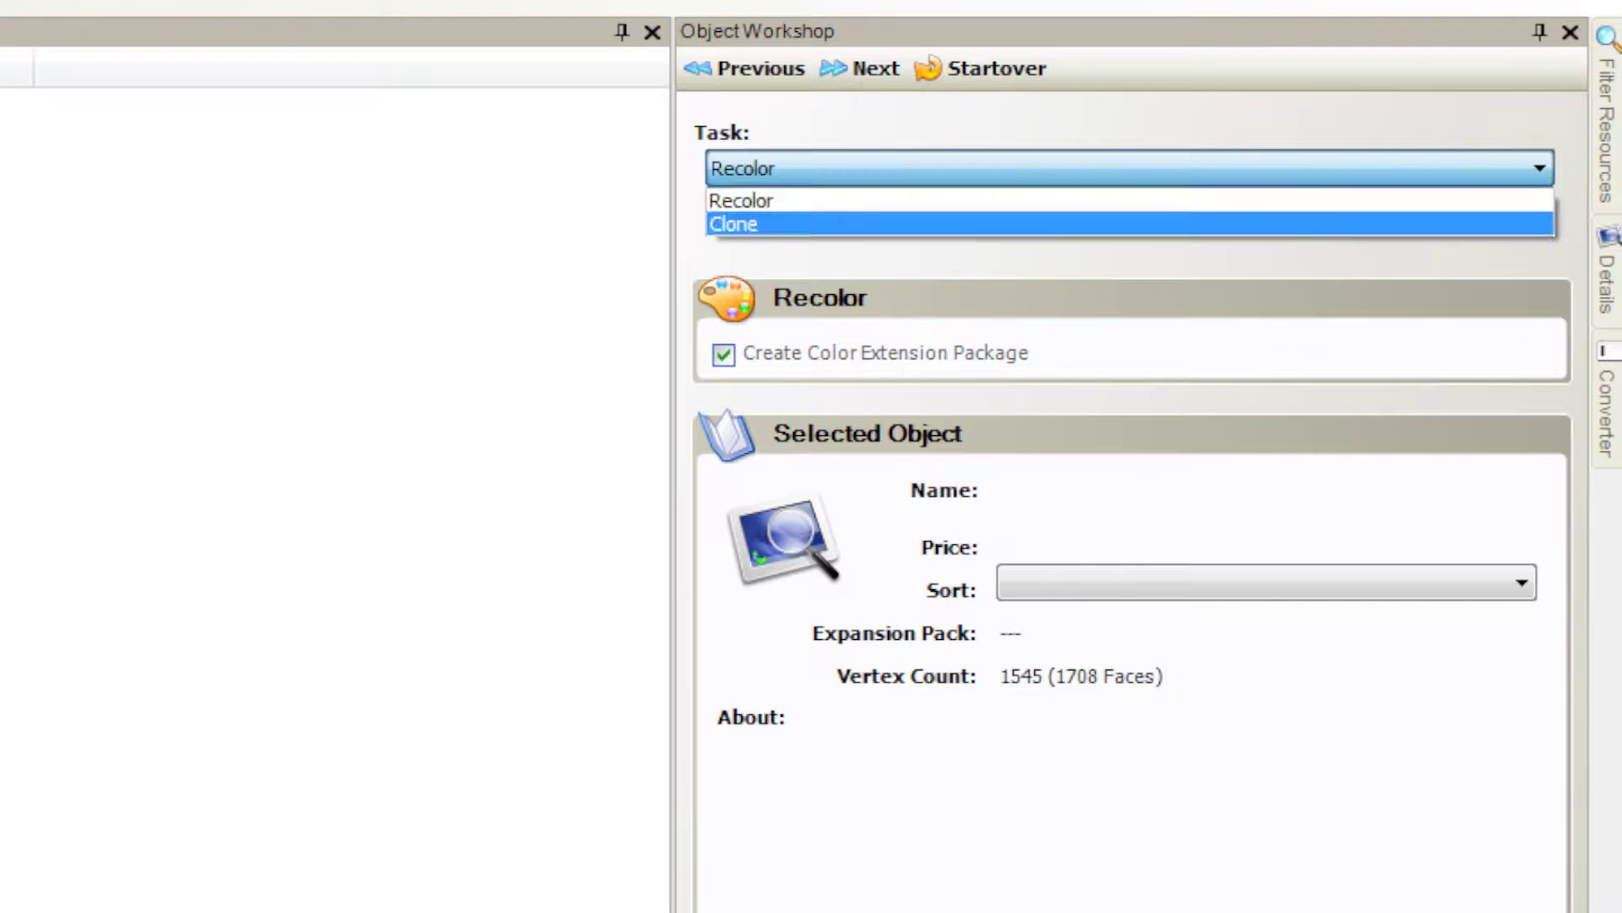
key(Up)
key(Return)
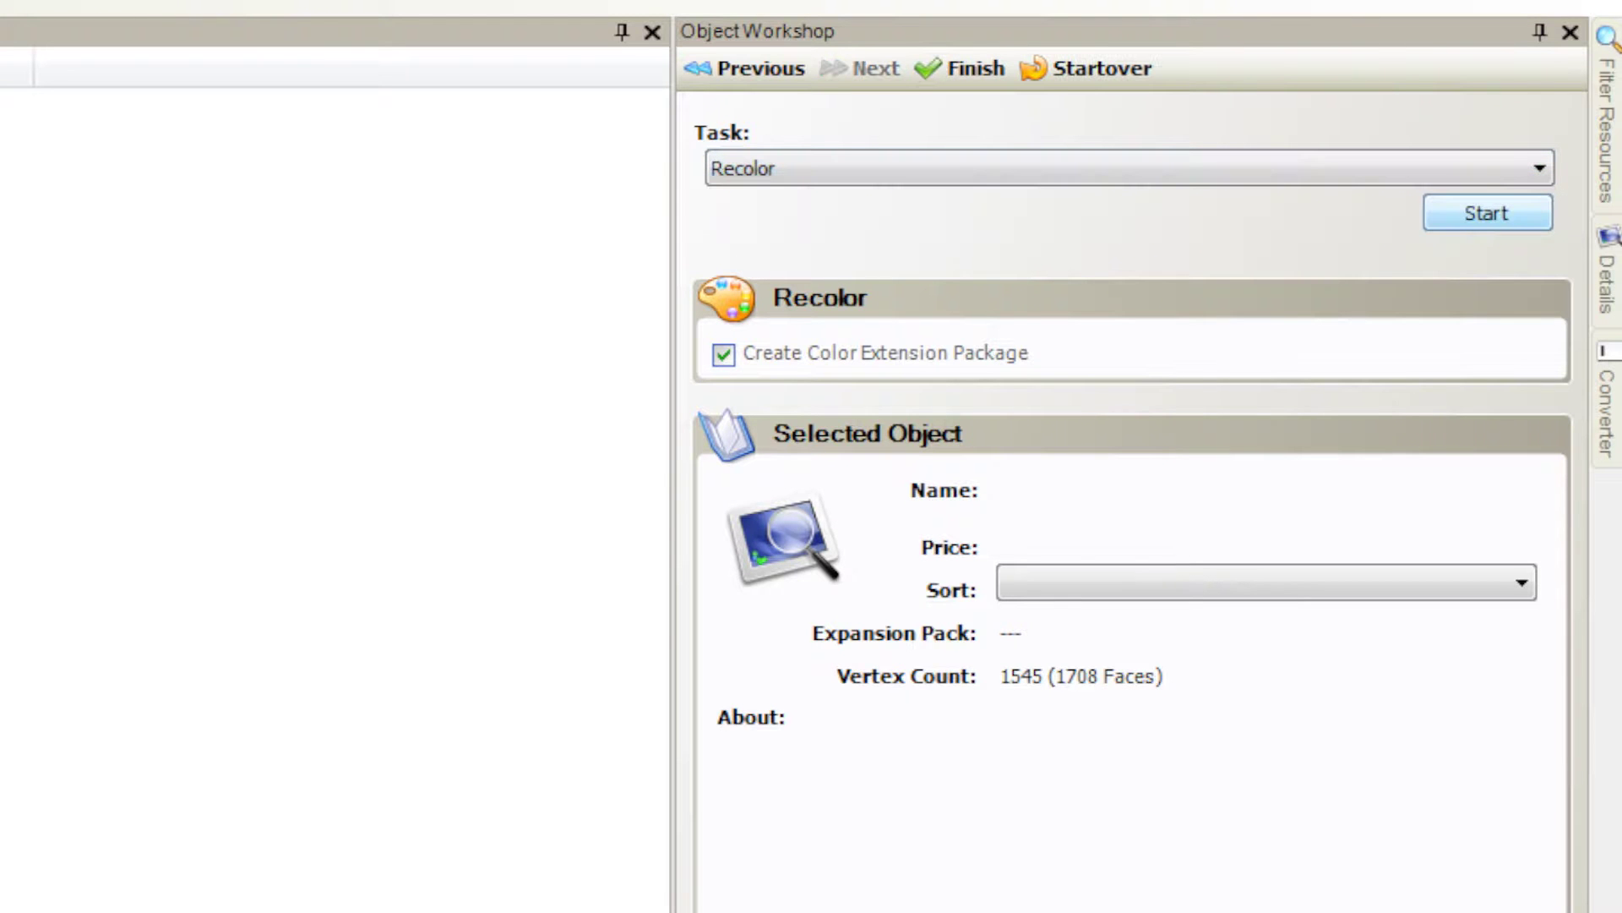
click(1487, 213)
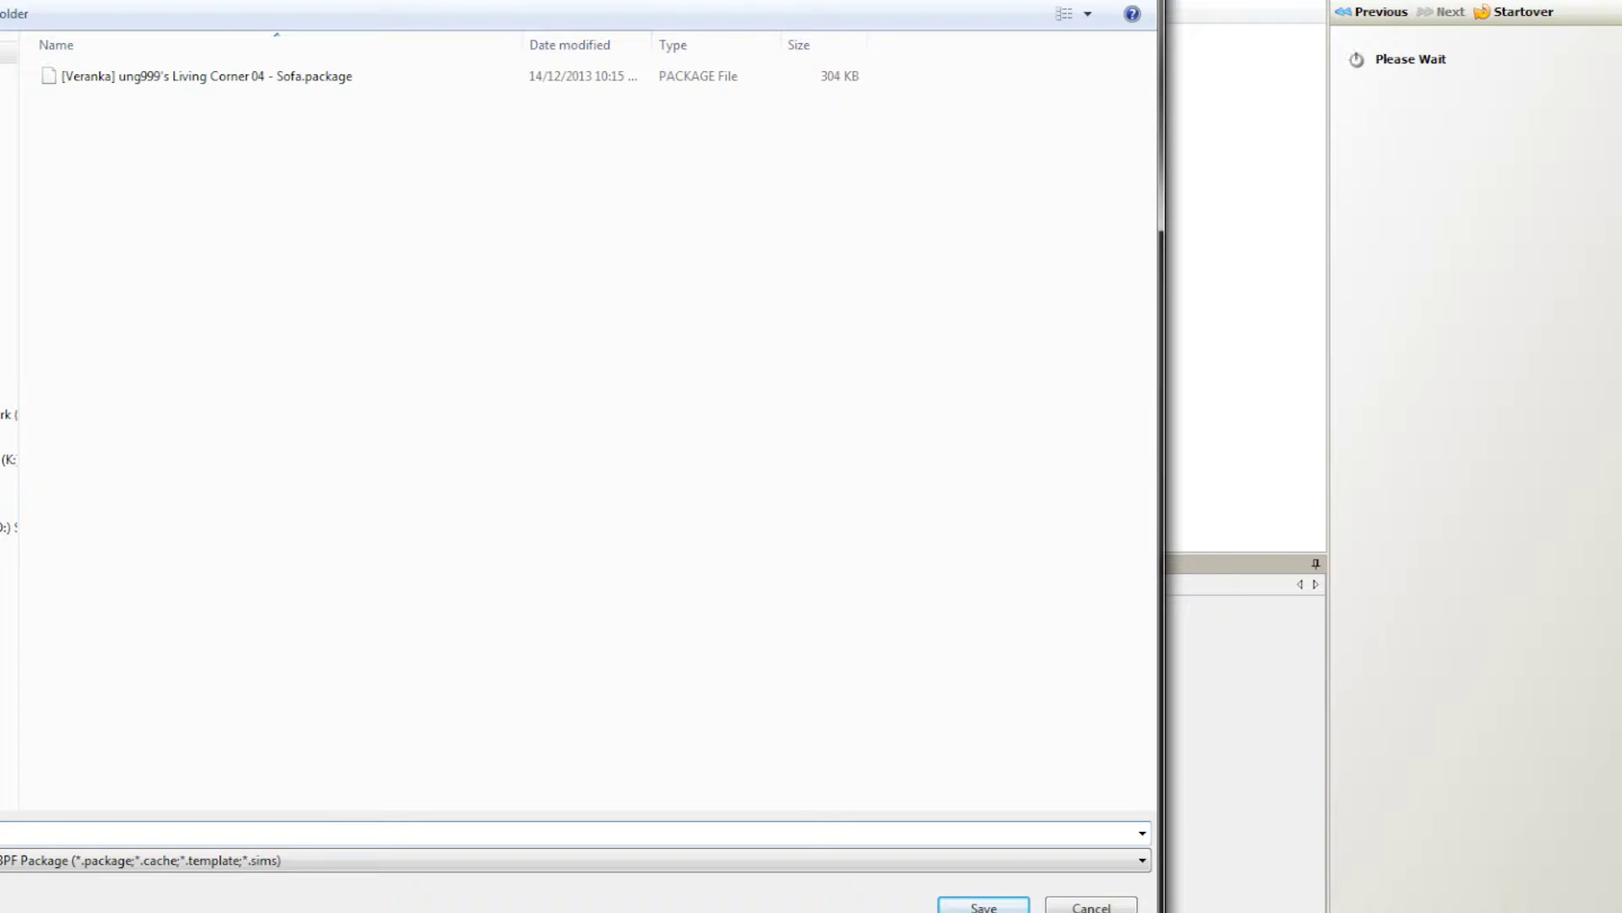
Save the recolour package as SOFA1, recolouring only the fabric subset and excluding the frame
text(SOFA1)
key(Return)
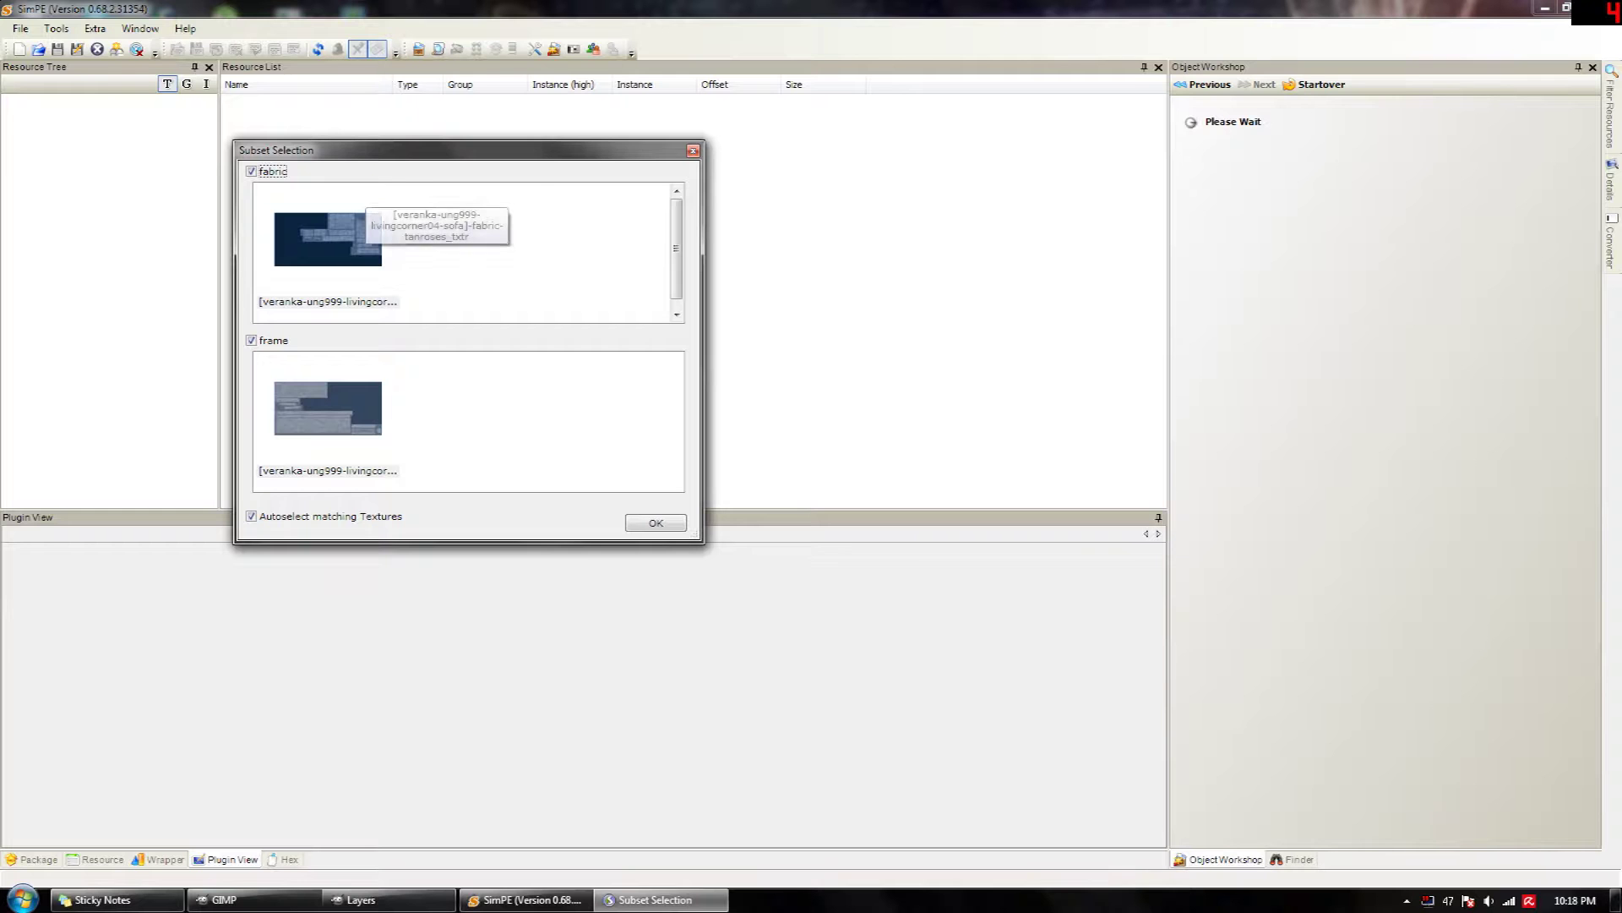
click(251, 341)
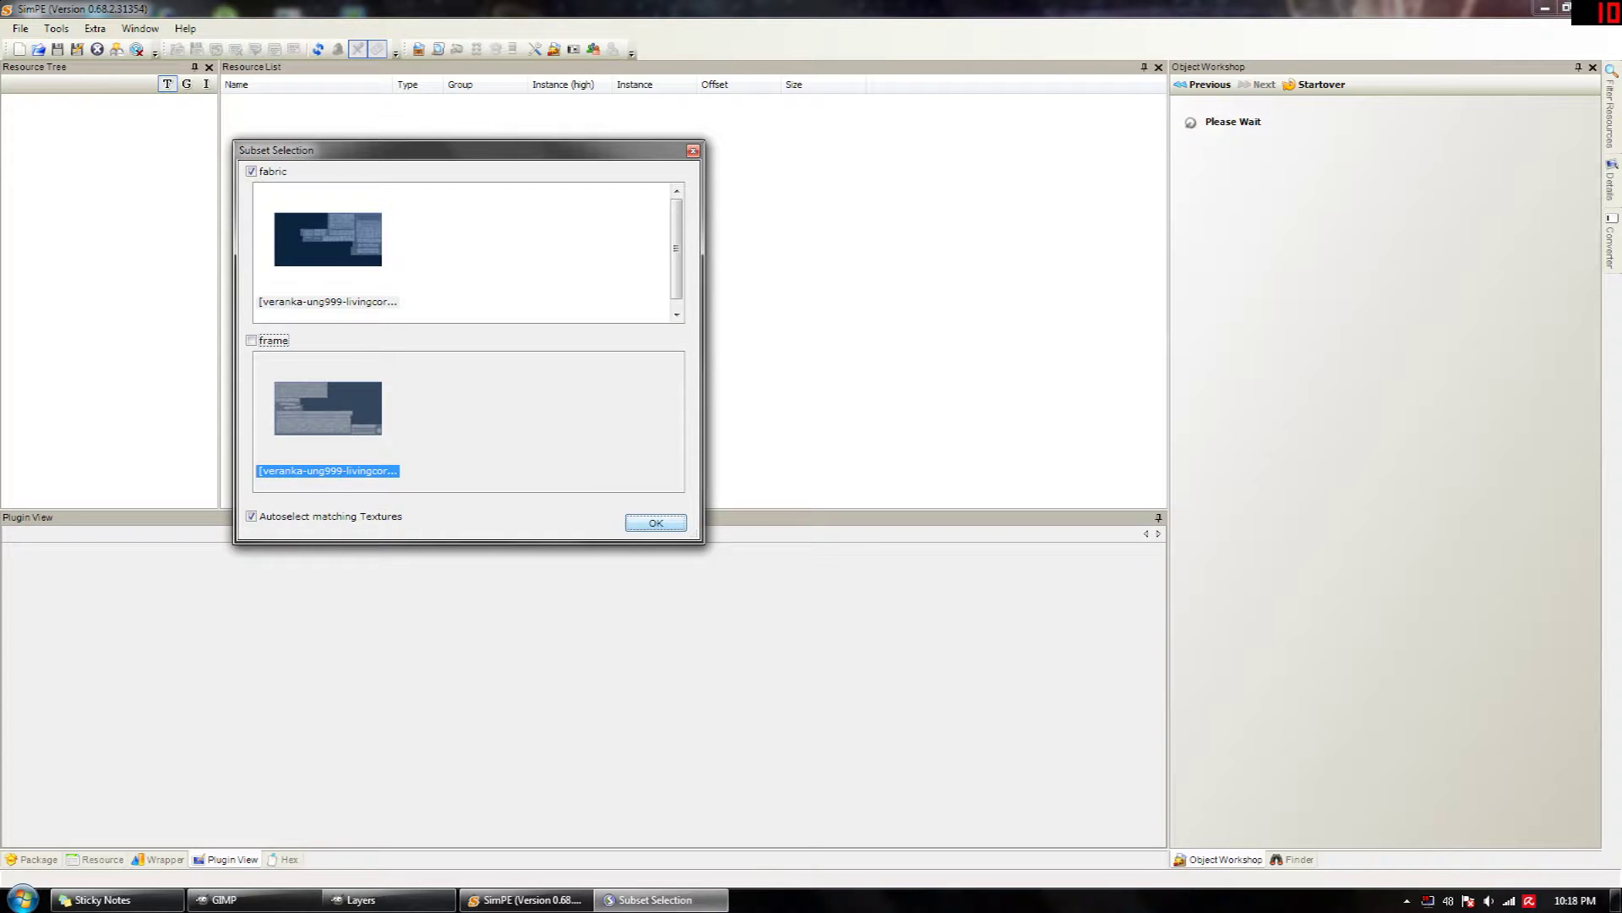
click(655, 523)
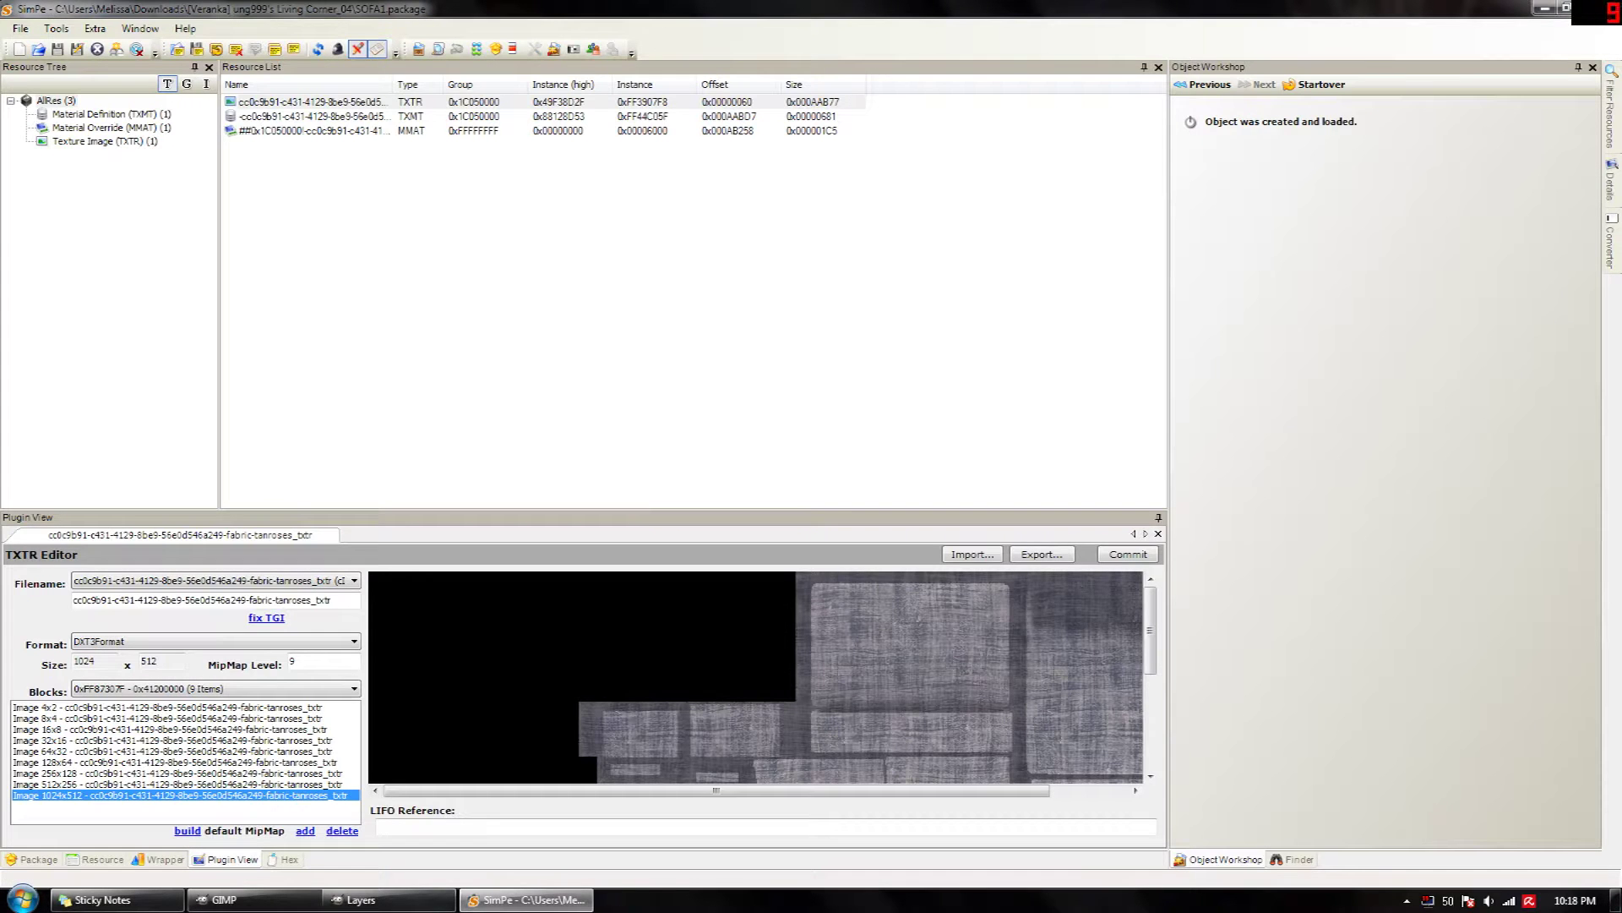
Export the 1024x512 fabric texture from the TXTR Editor as a PNG in Living Corner_04
drag(1151, 630, 1151, 666)
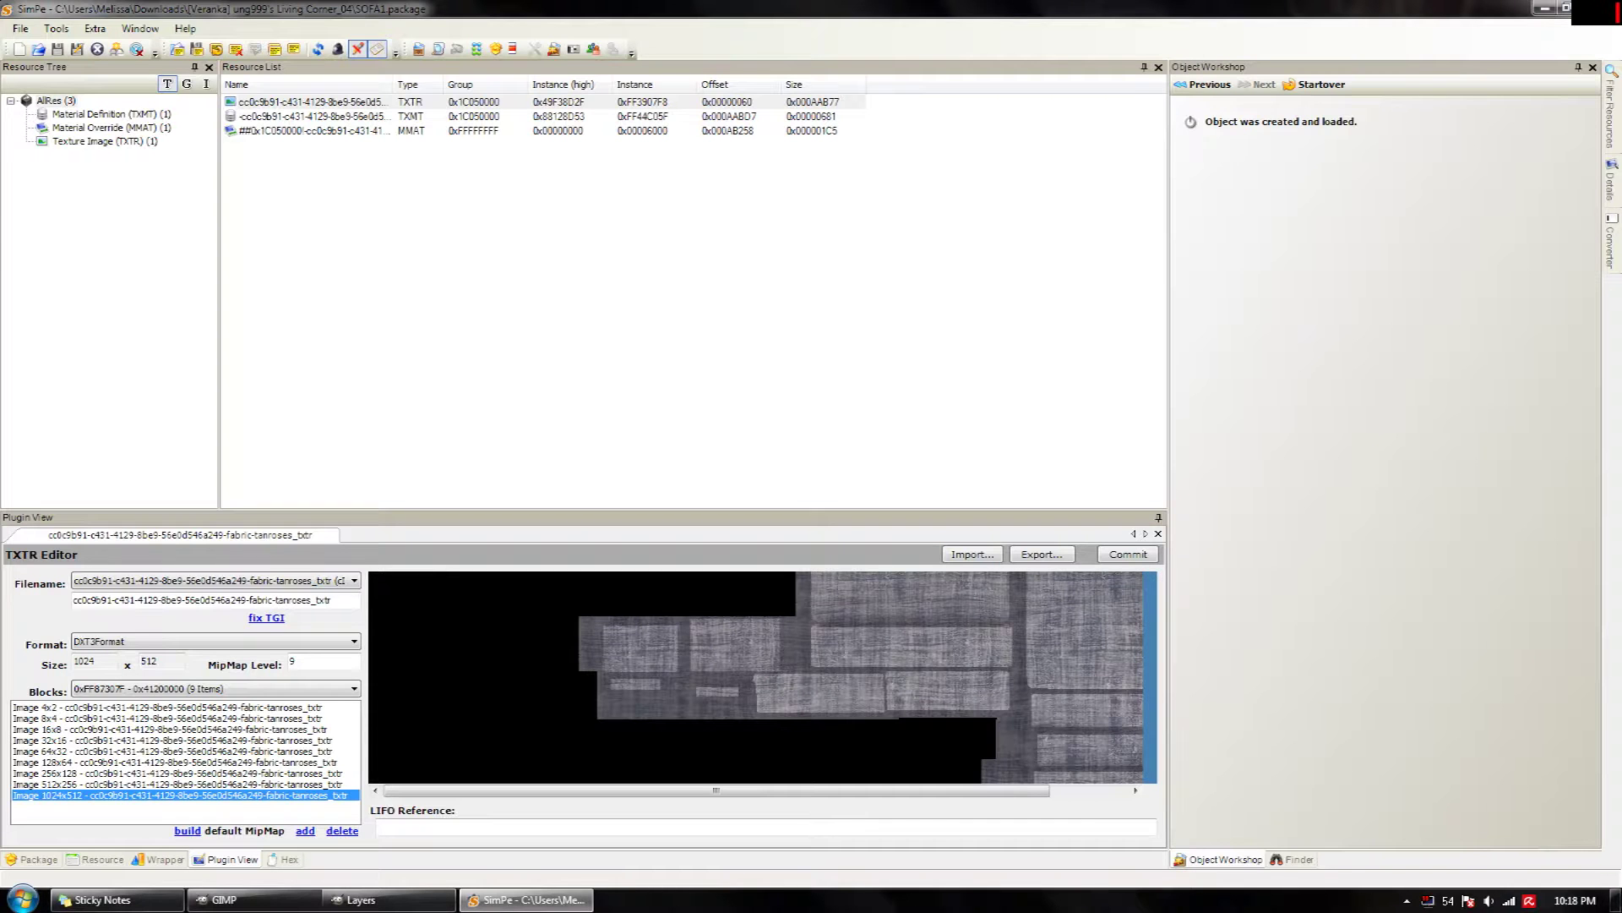
drag(890, 510, 890, 375)
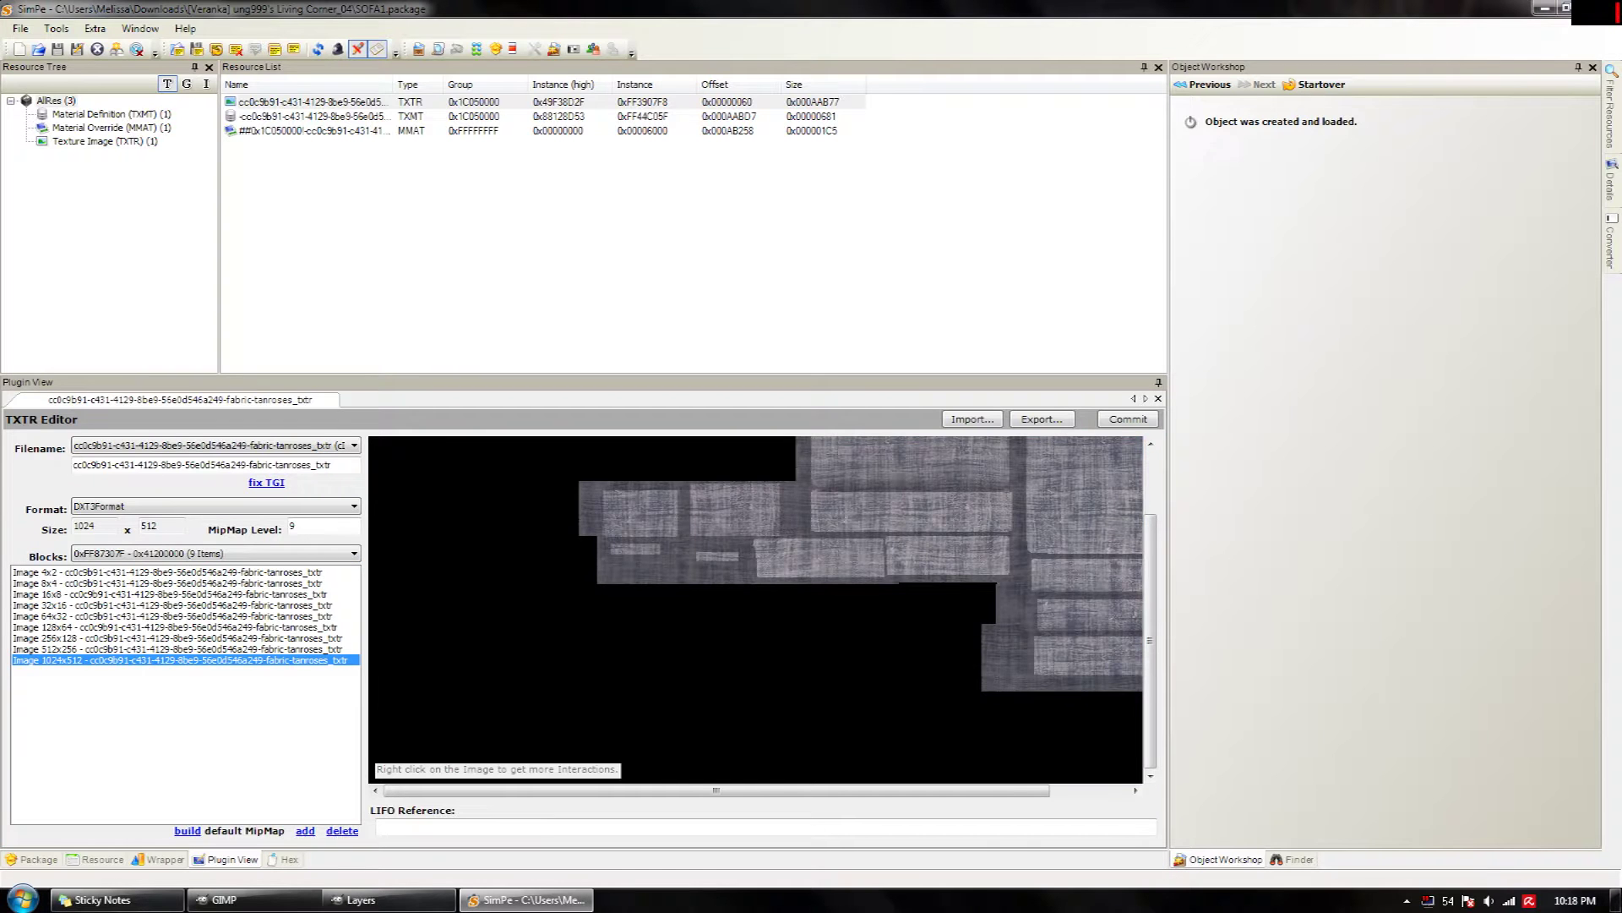
drag(1150, 641, 1150, 578)
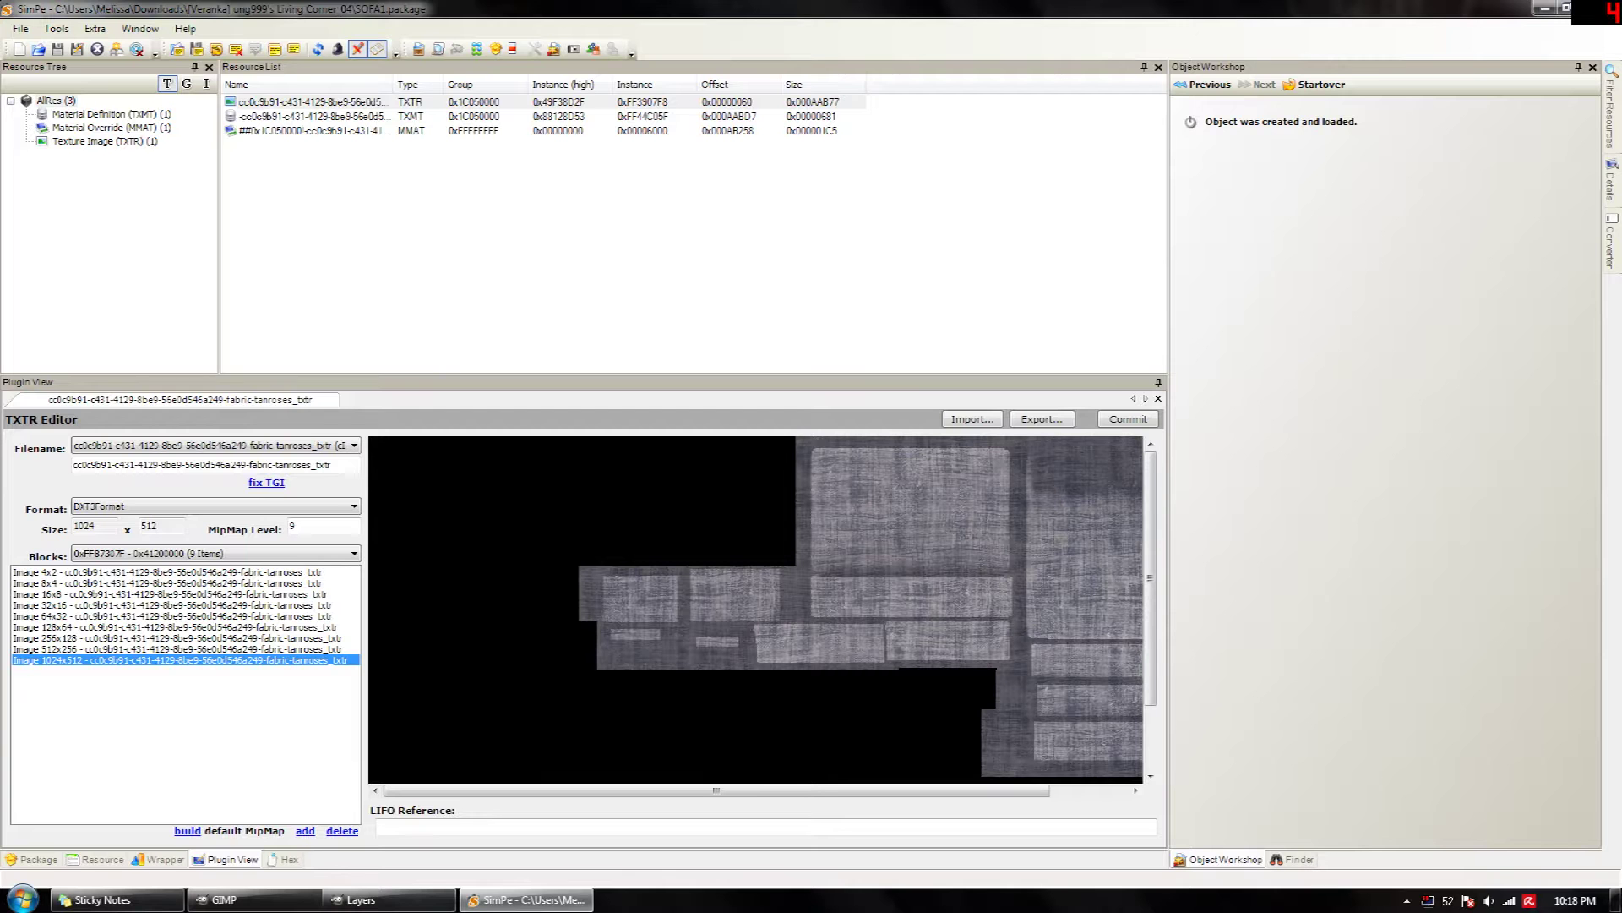
right_click(664, 497)
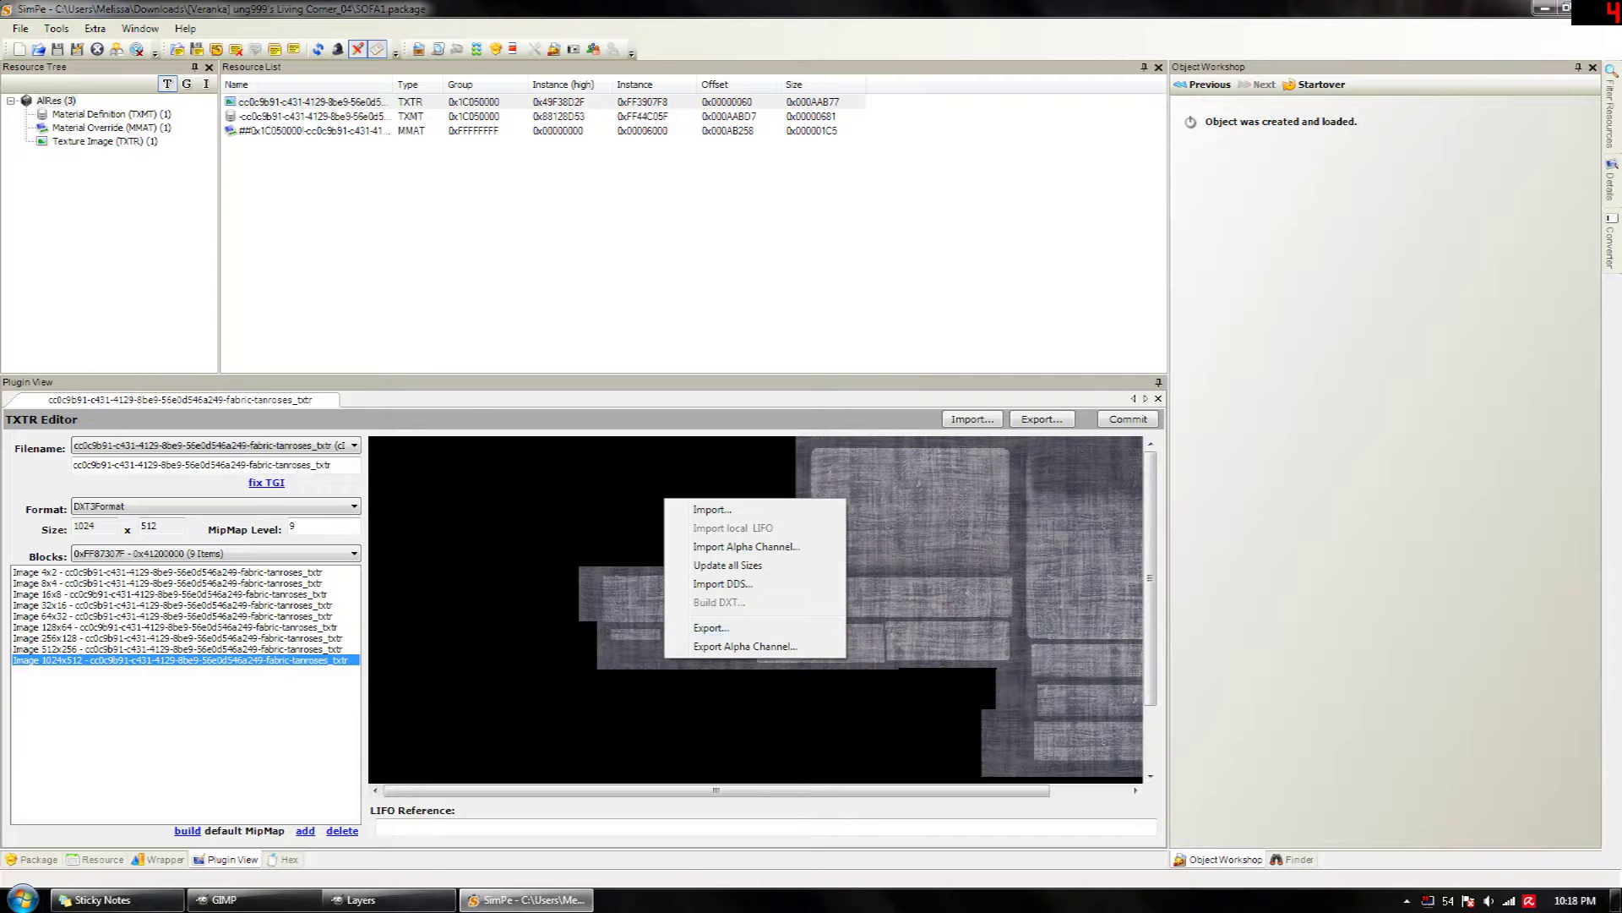
click(712, 628)
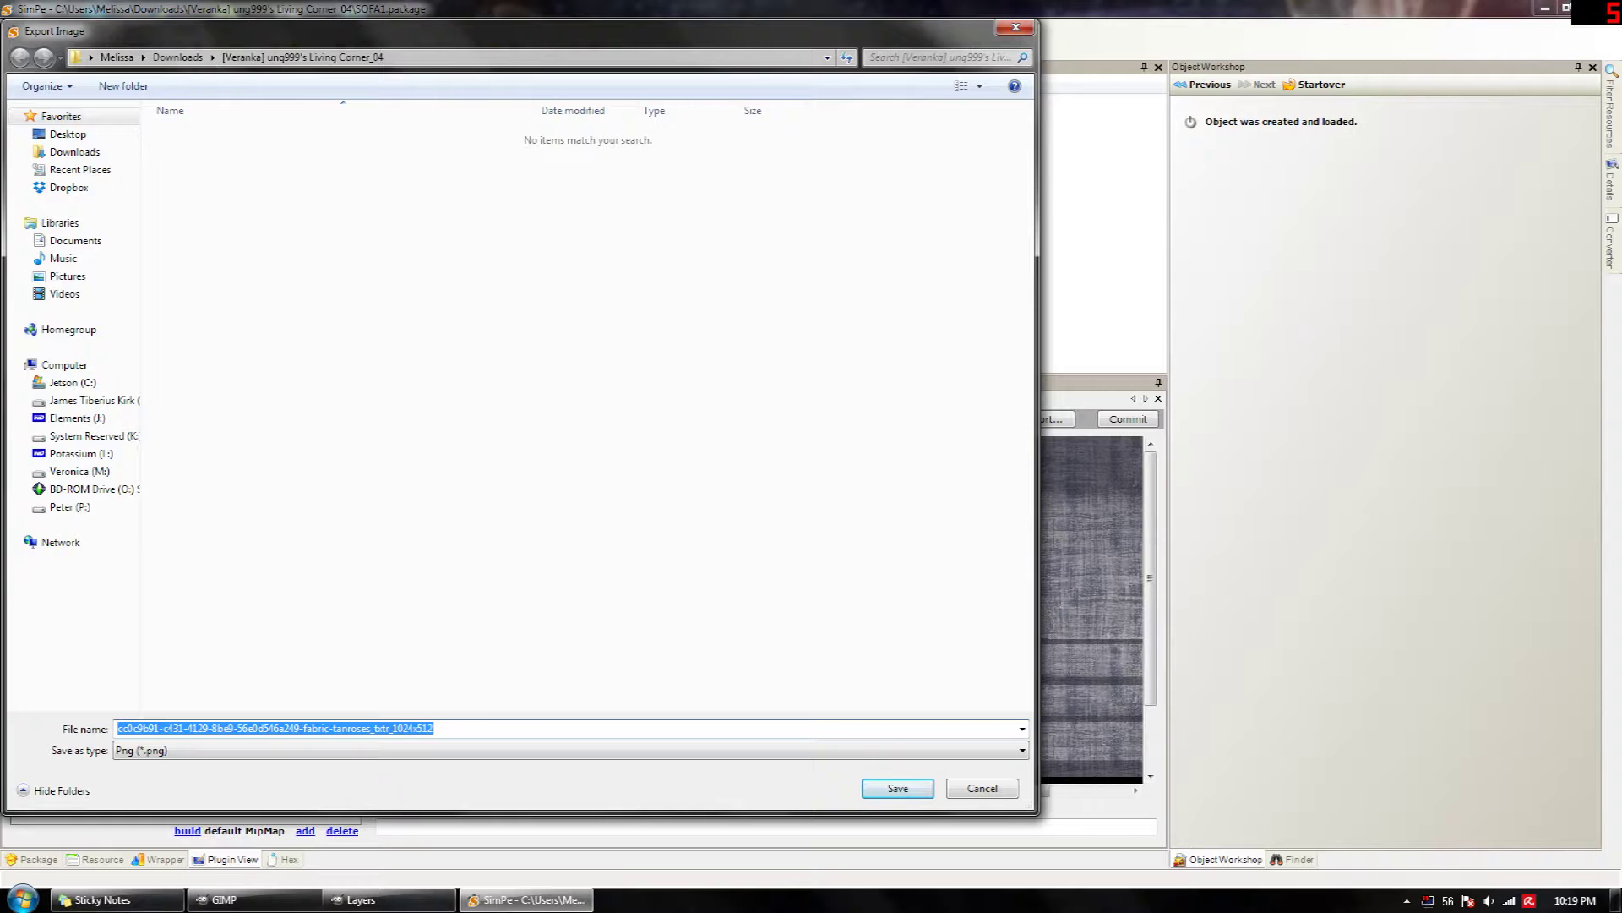
key(Return)
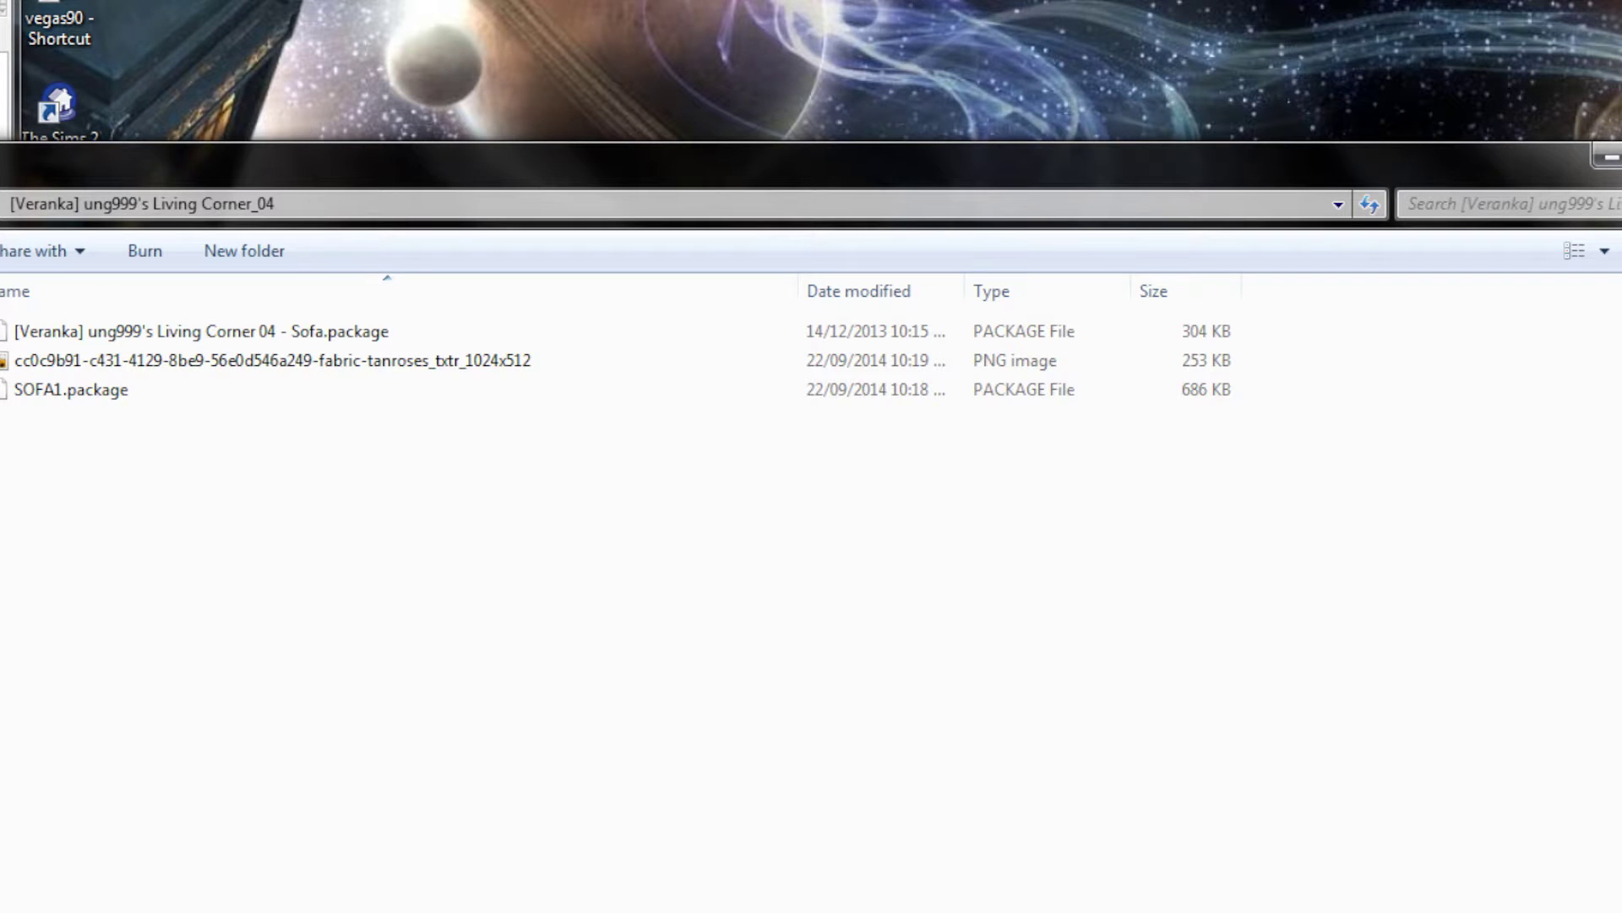
Switch the folder to Extra Large Icons and open the fabric-tanroses PNG in GIMP
click(1605, 251)
click(1612, 10)
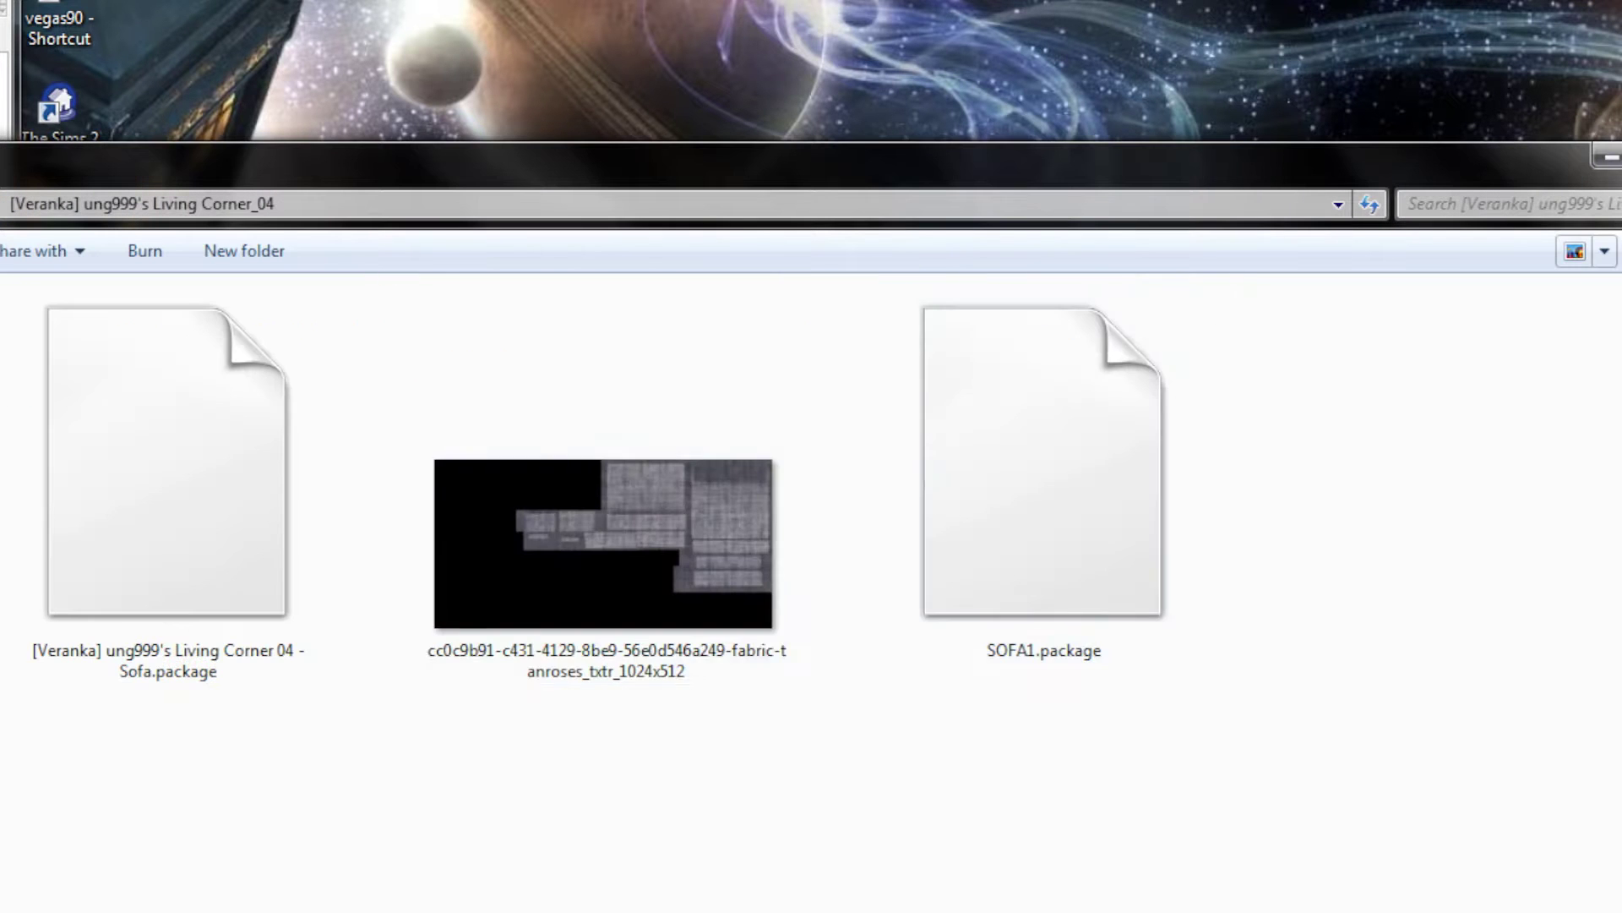
click(606, 507)
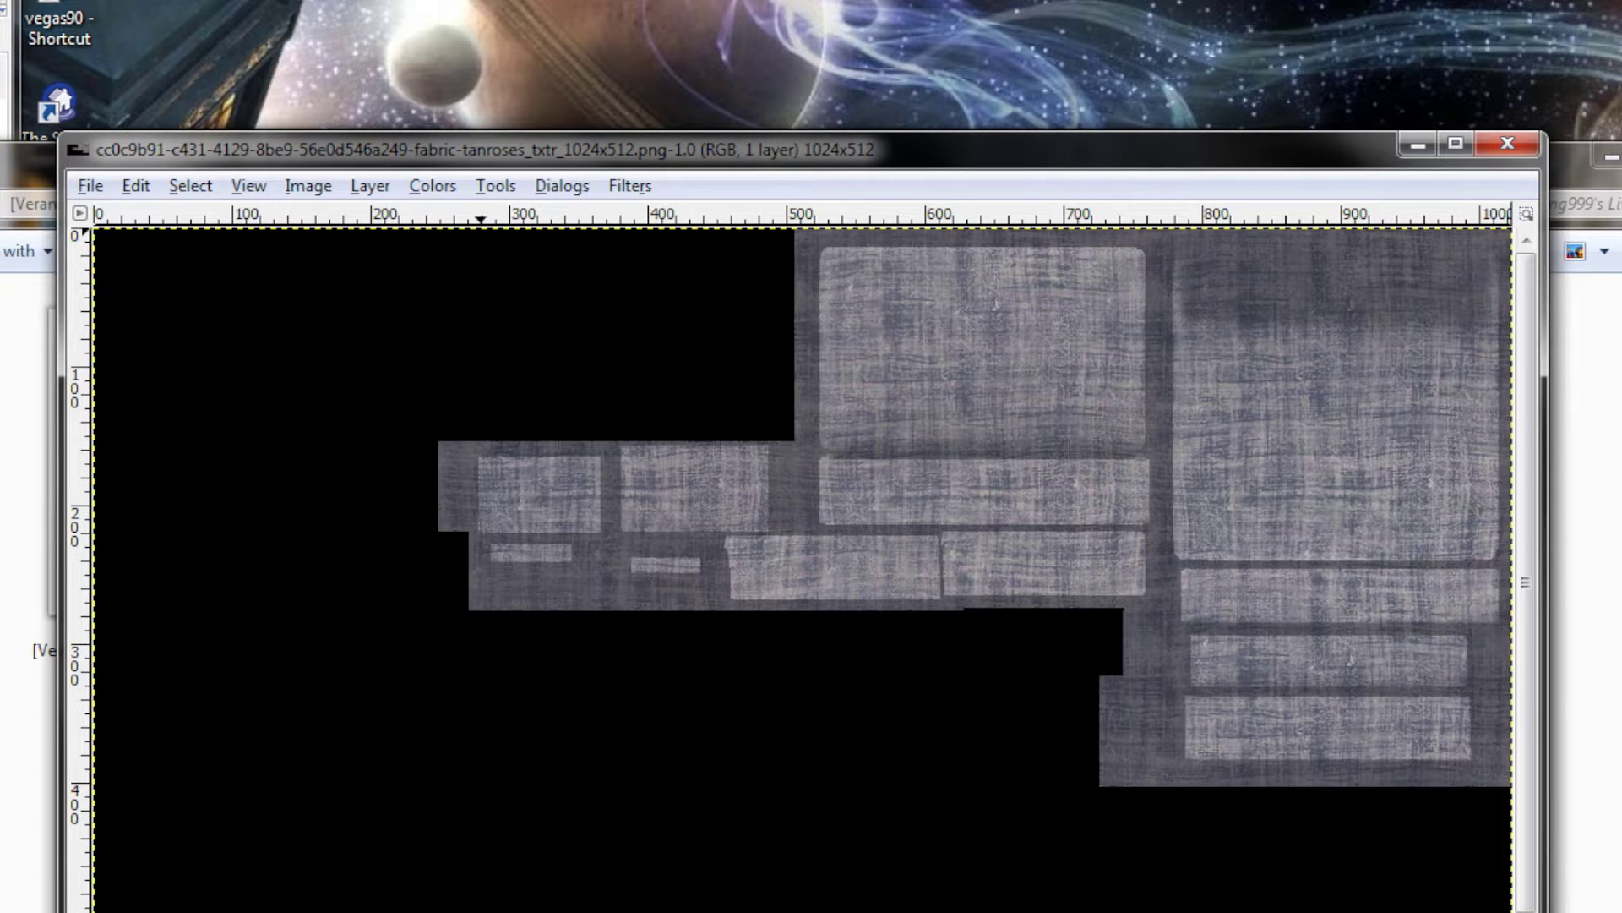
Preview Hue-Saturation on the texture at hue 180, saturation 89, lightness -7
click(432, 186)
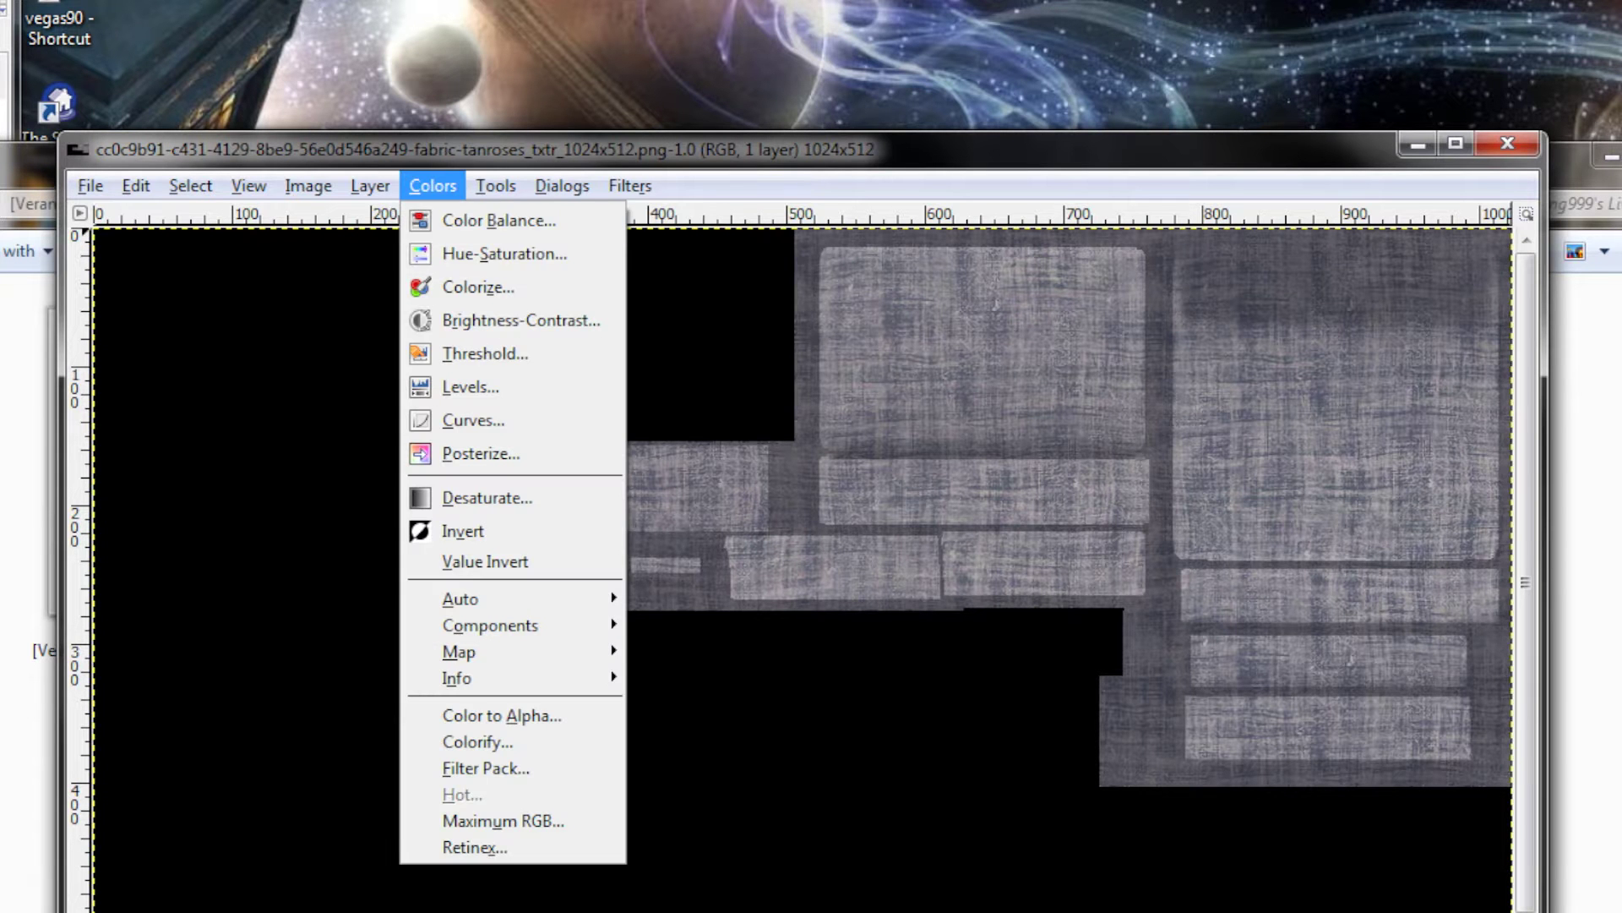
click(505, 254)
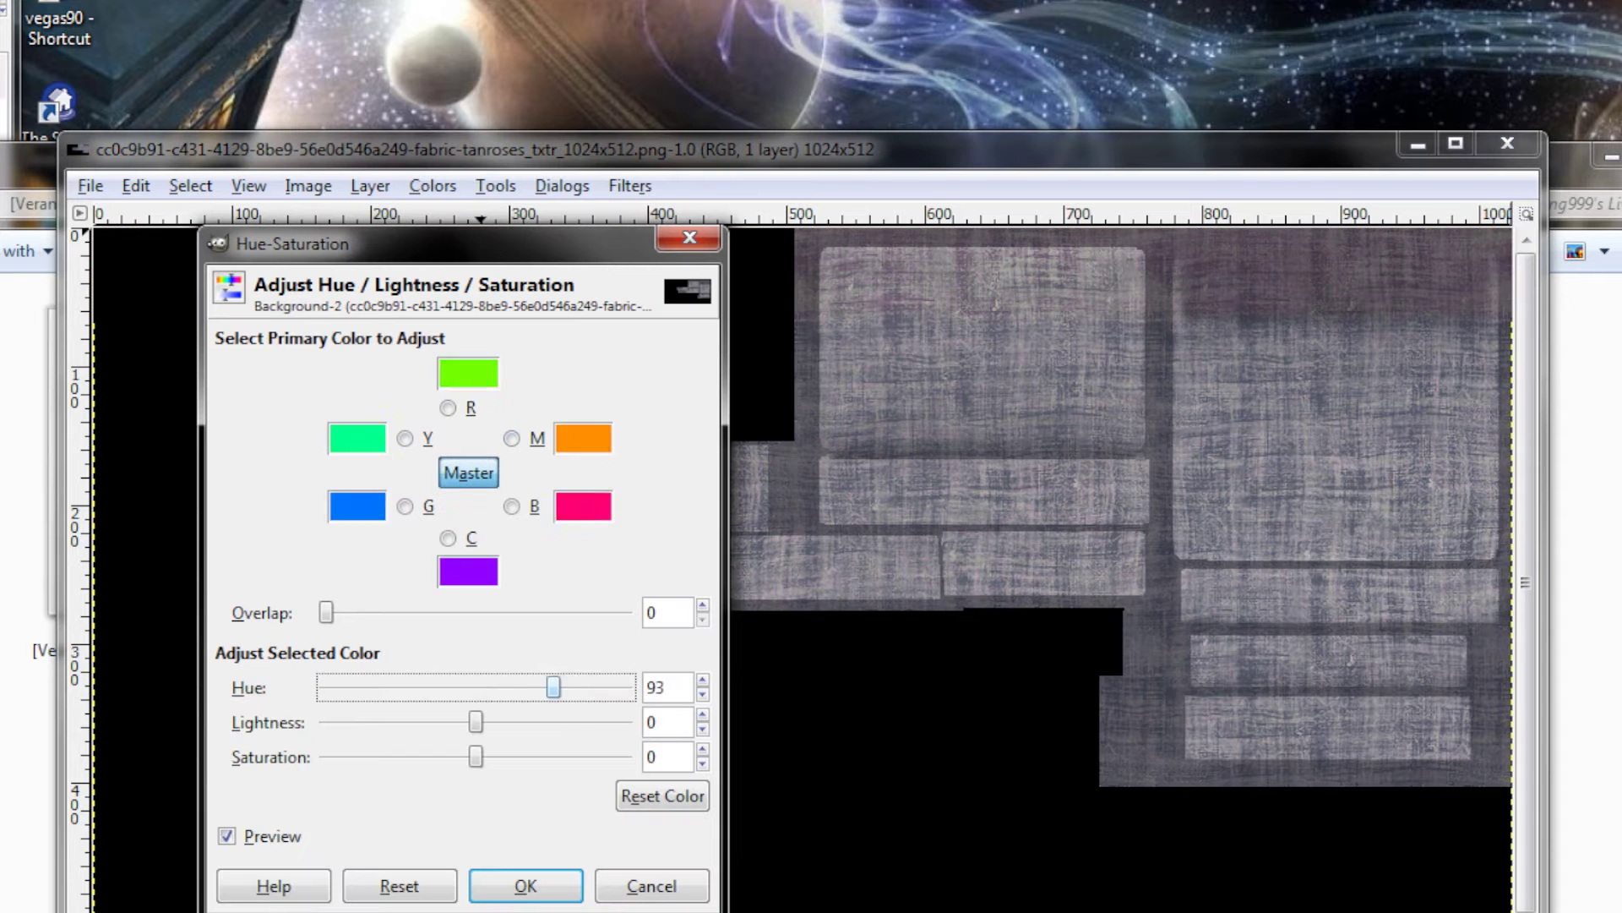
drag(553, 687, 625, 687)
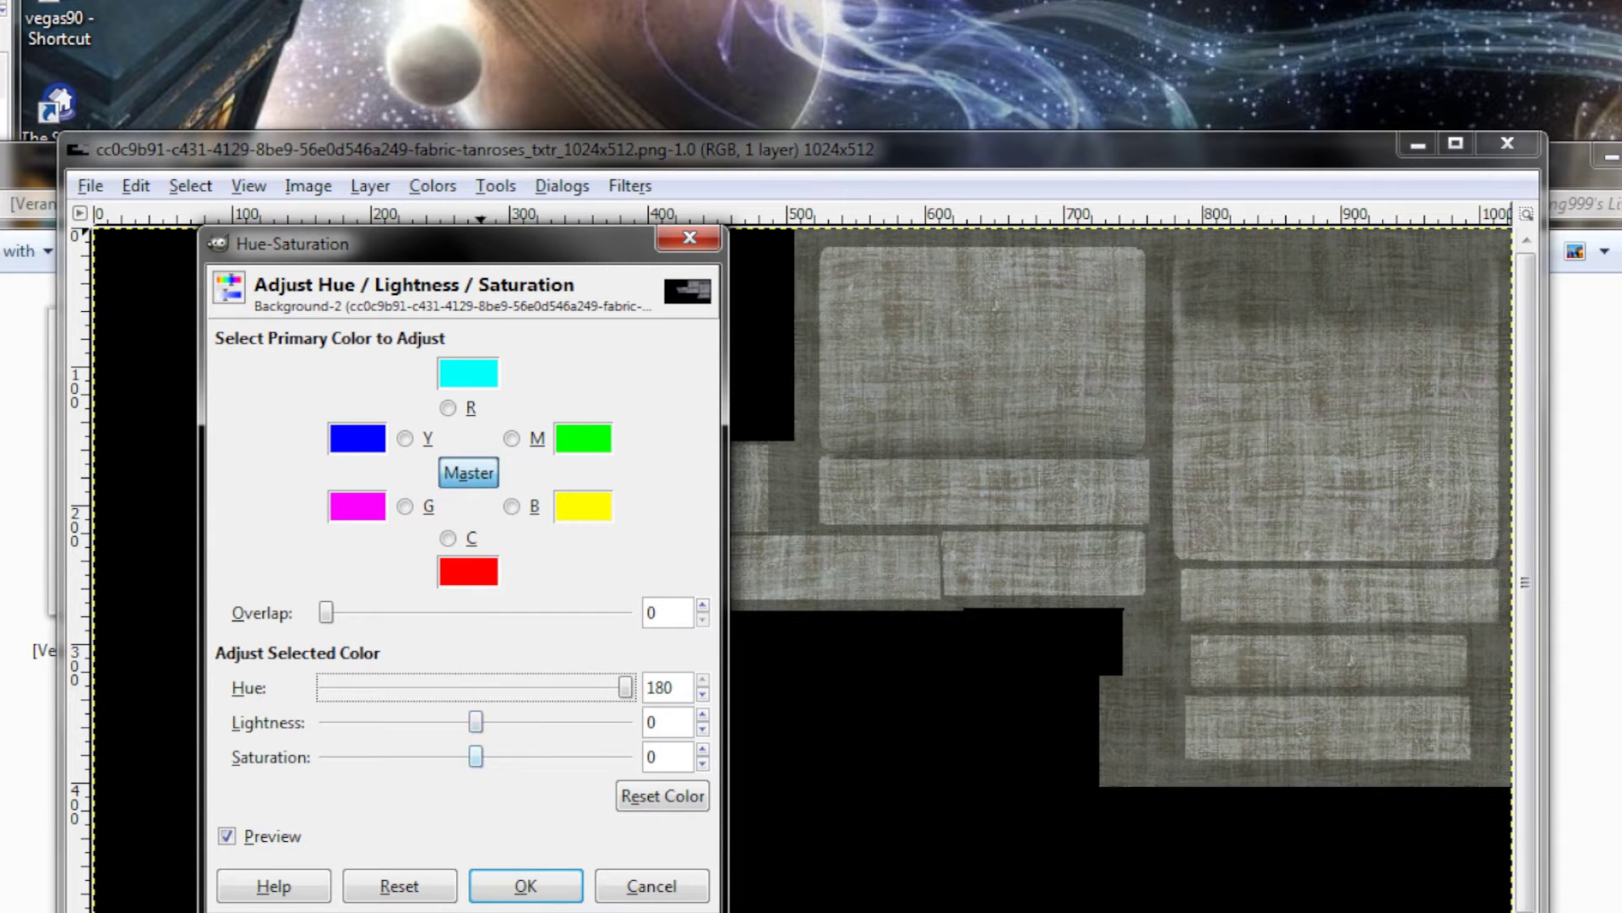
drag(476, 756, 607, 757)
mouse_move(476, 722)
mouse_down()
mouse_move(596, 721)
mouse_move(393, 721)
mouse_move(465, 721)
mouse_up()
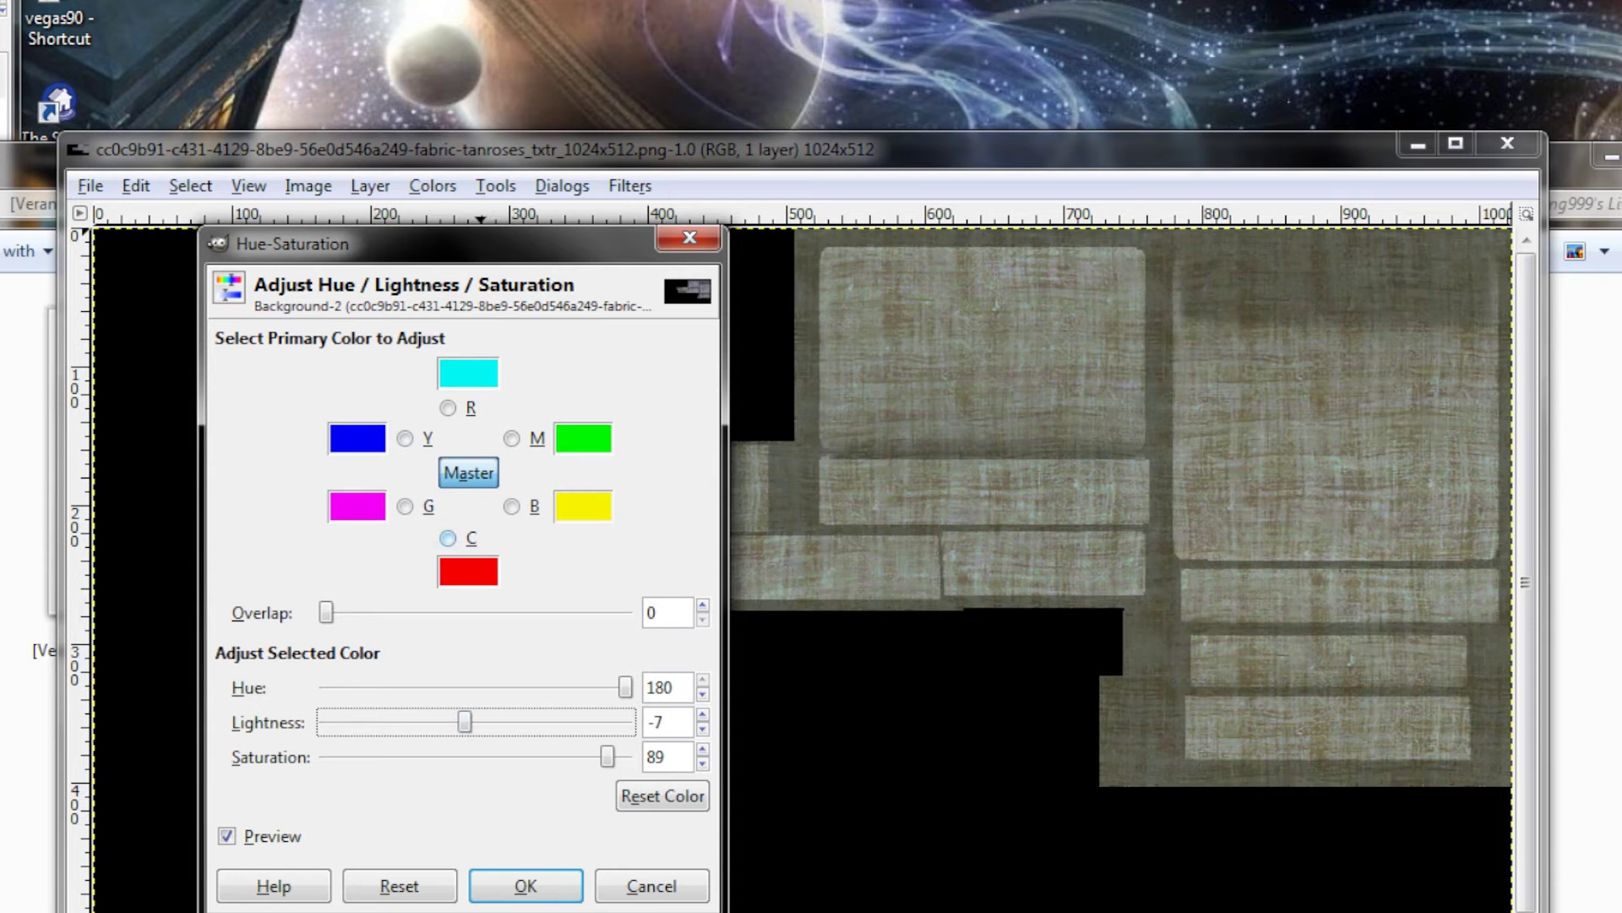
Apply the Hue-Saturation change, then Colorize the texture red with raised saturation
click(525, 886)
click(433, 186)
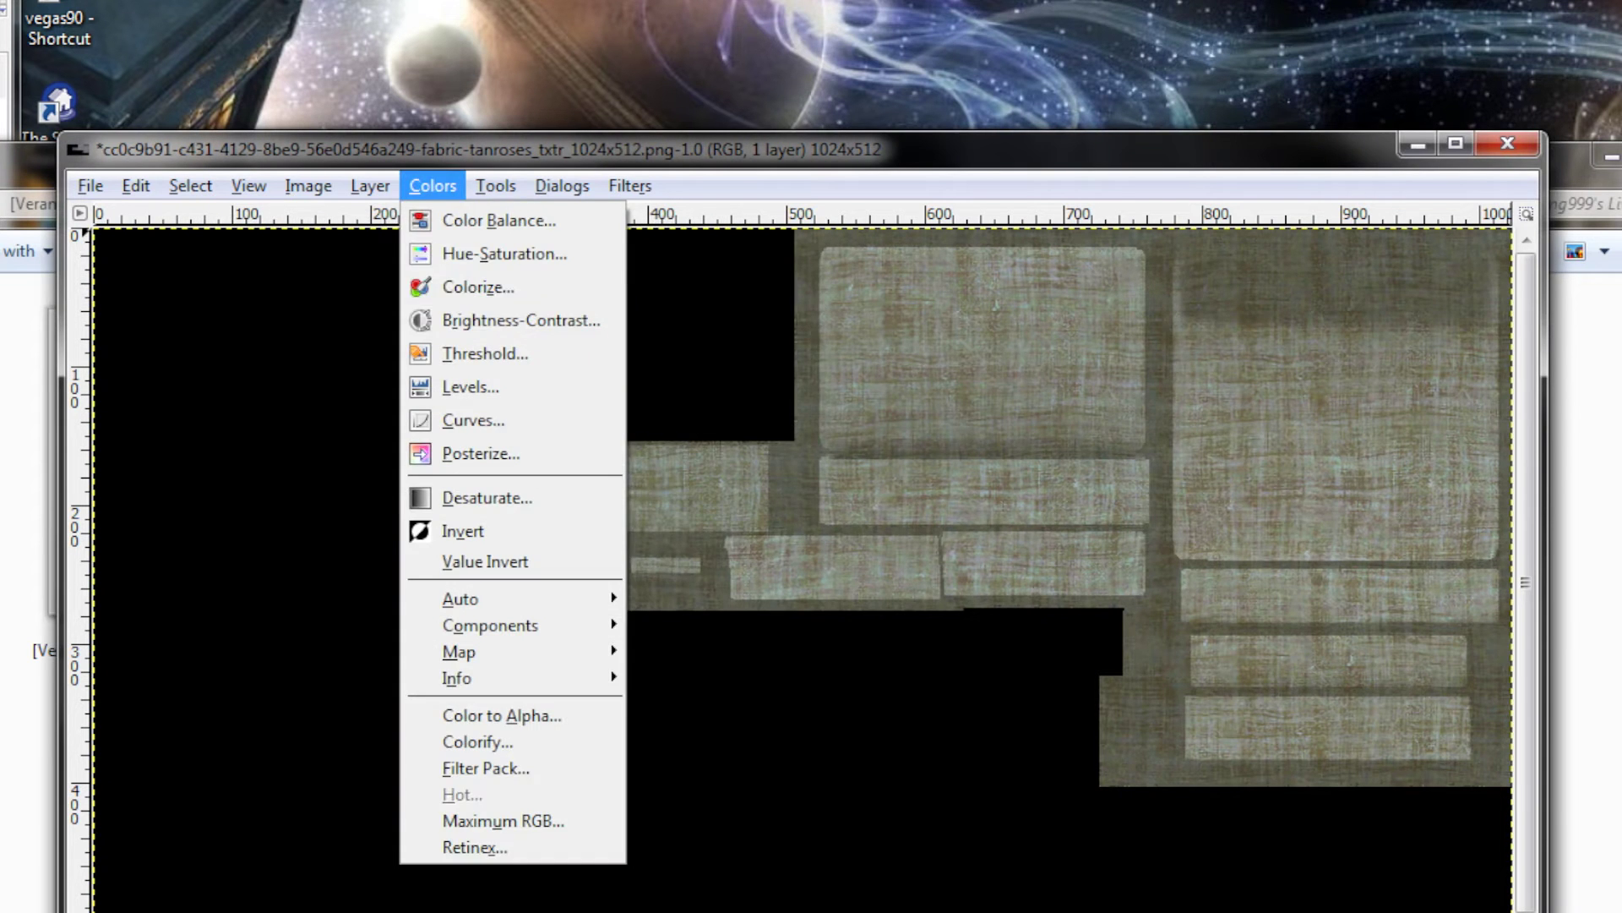
click(498, 286)
drag(1609, 317, 1621, 317)
key(Tab)
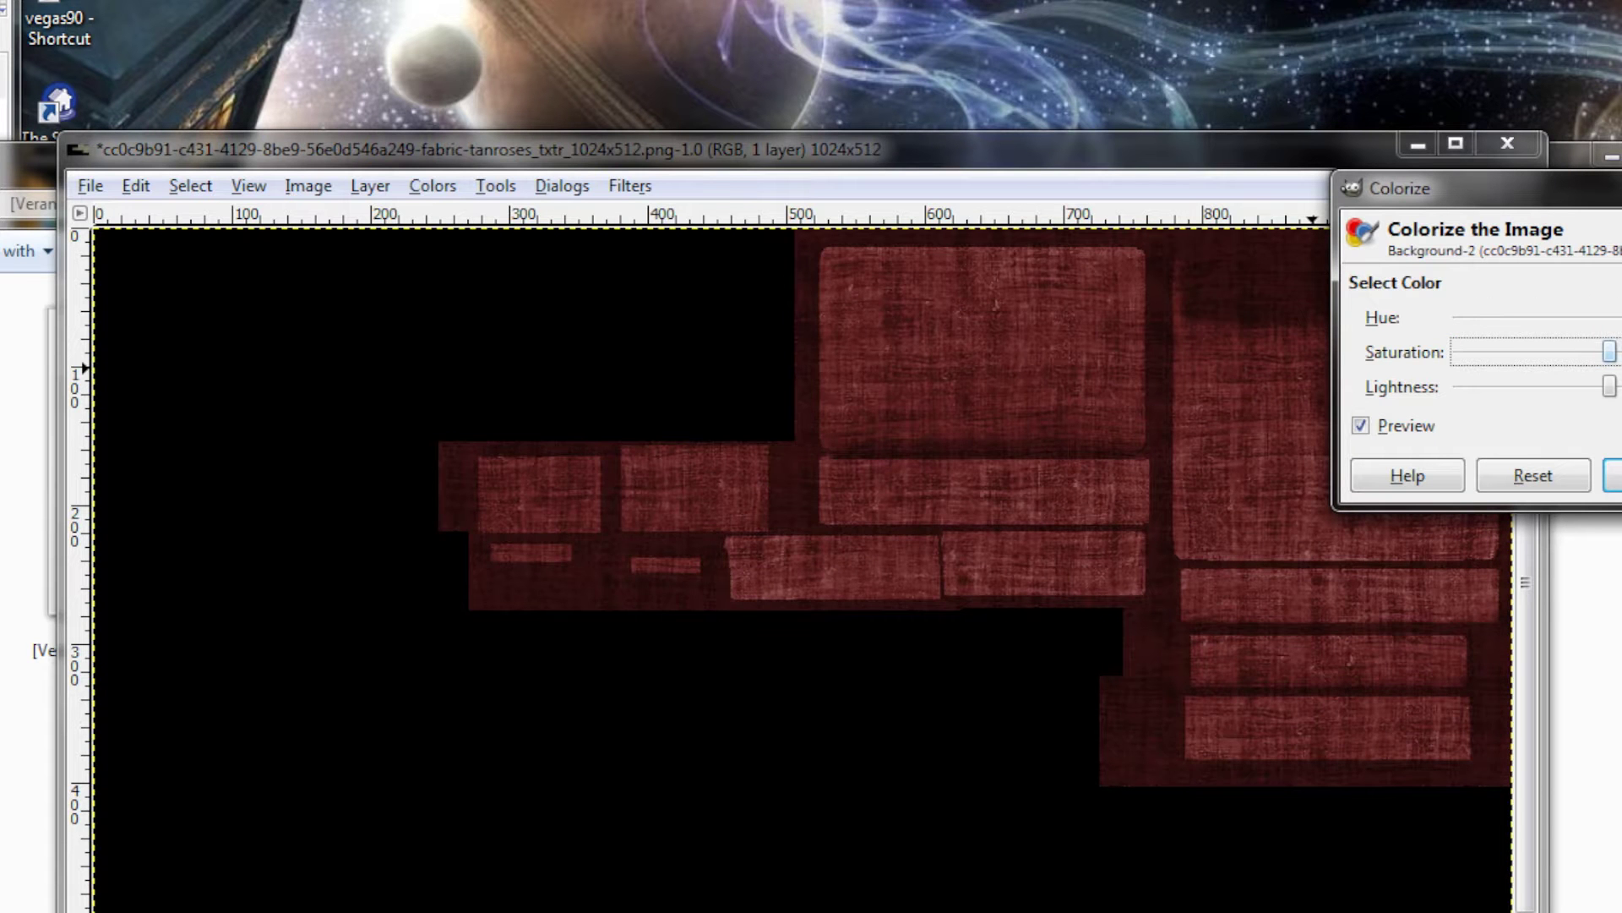
key(Page_Up)
key(Page_Up)
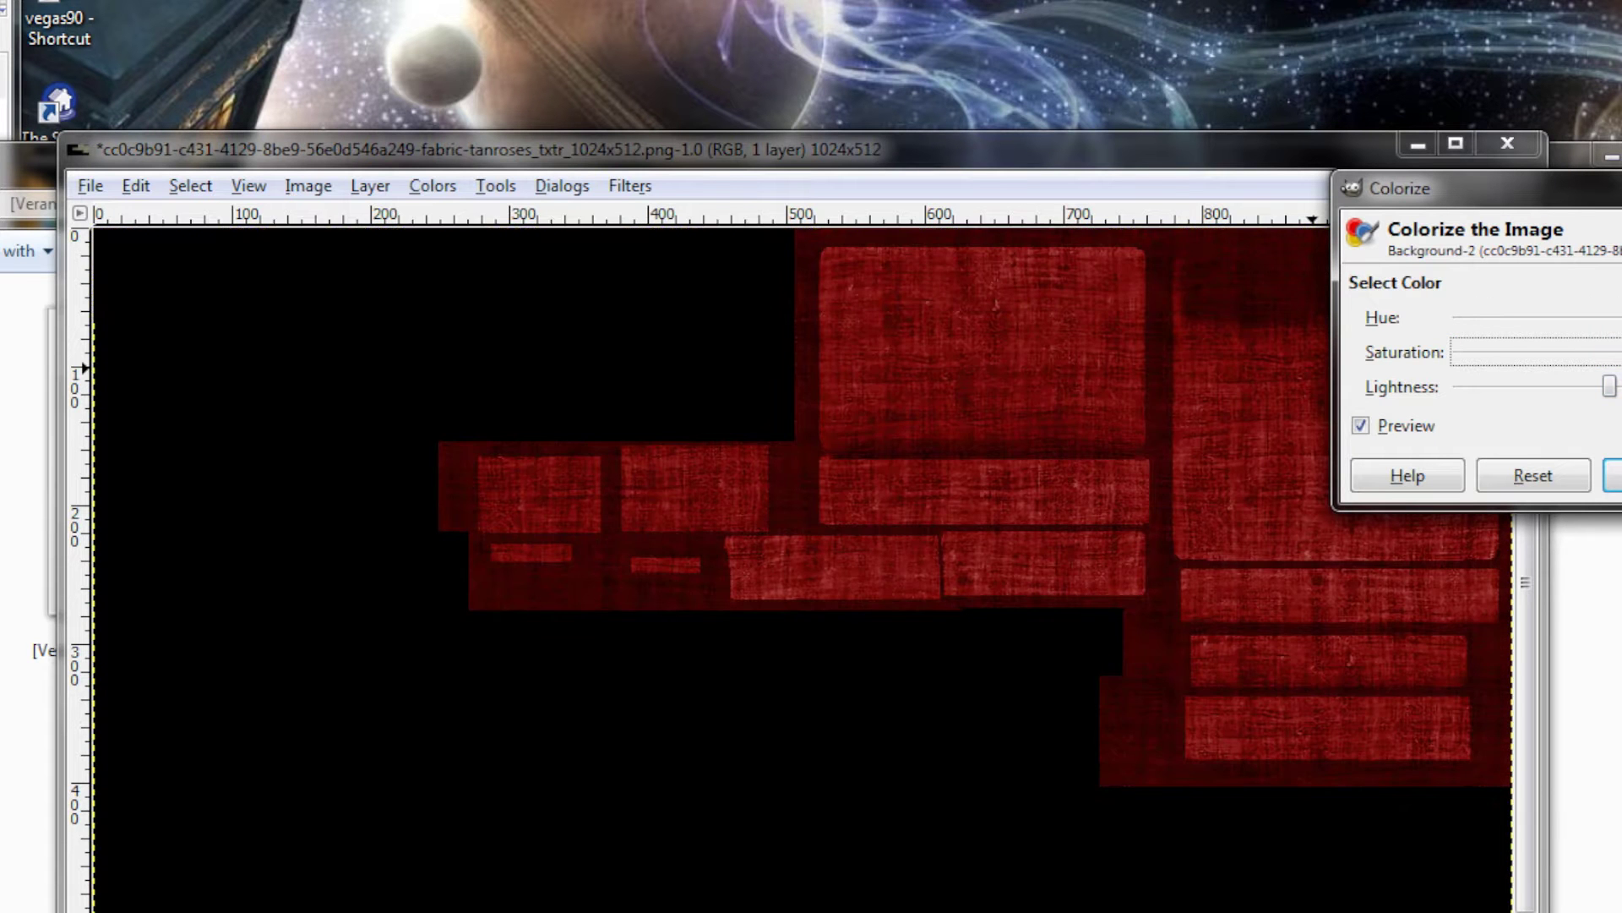
Darken the red Colorize, apply it, save the PNG and close the image
key(Tab)
key(Page_Down)
key(Page_Down)
key(Page_Down)
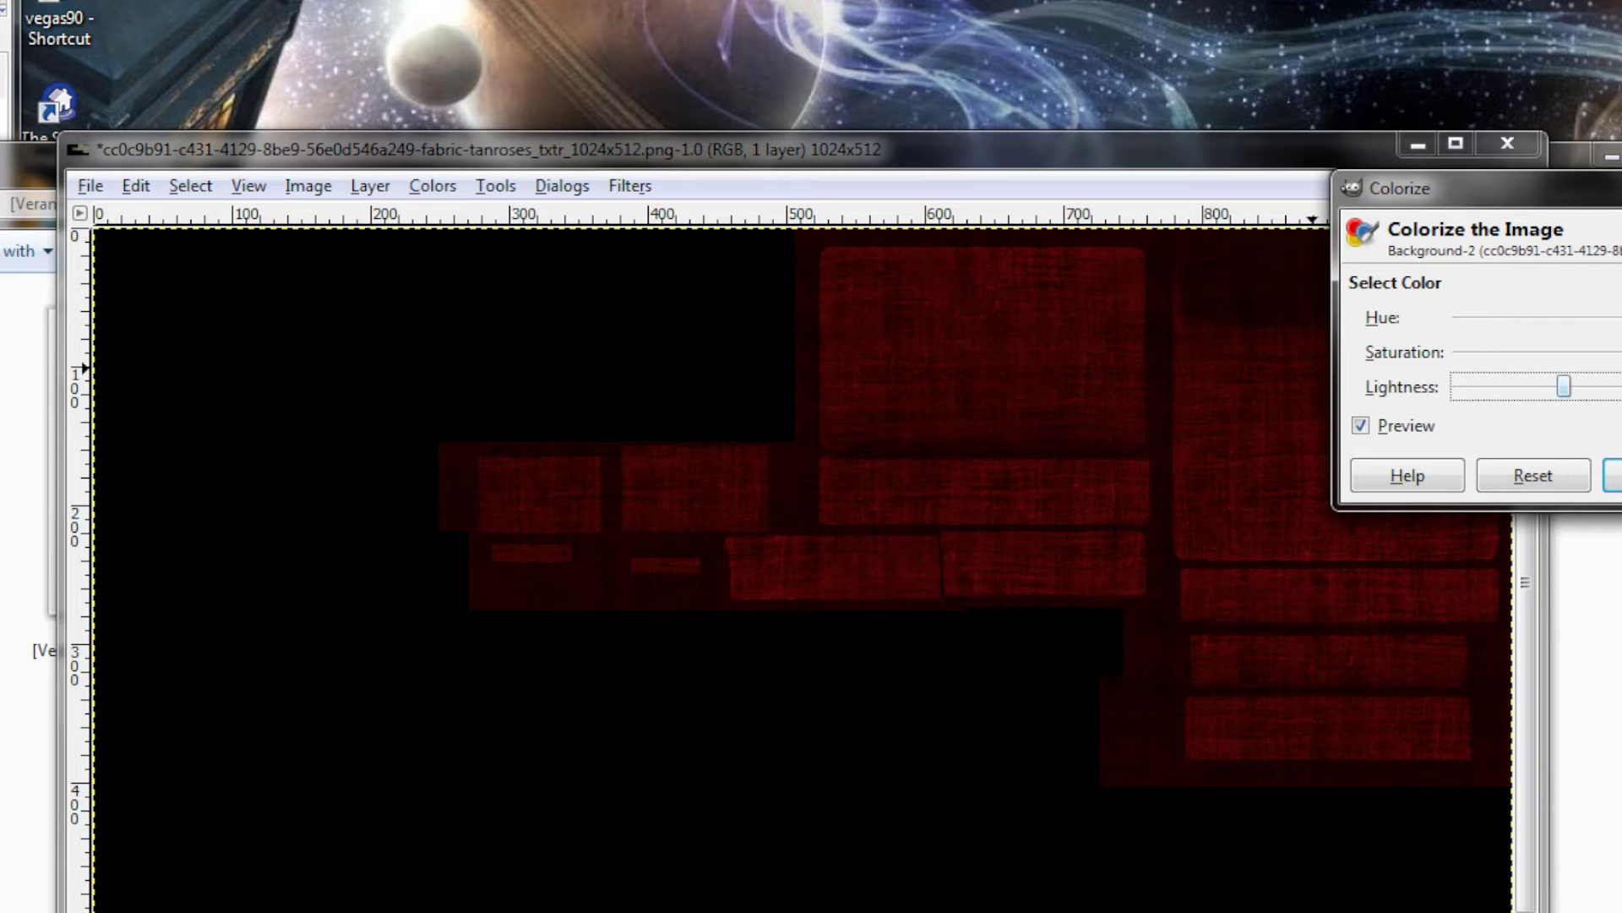
drag(1564, 386, 1560, 387)
click(1615, 475)
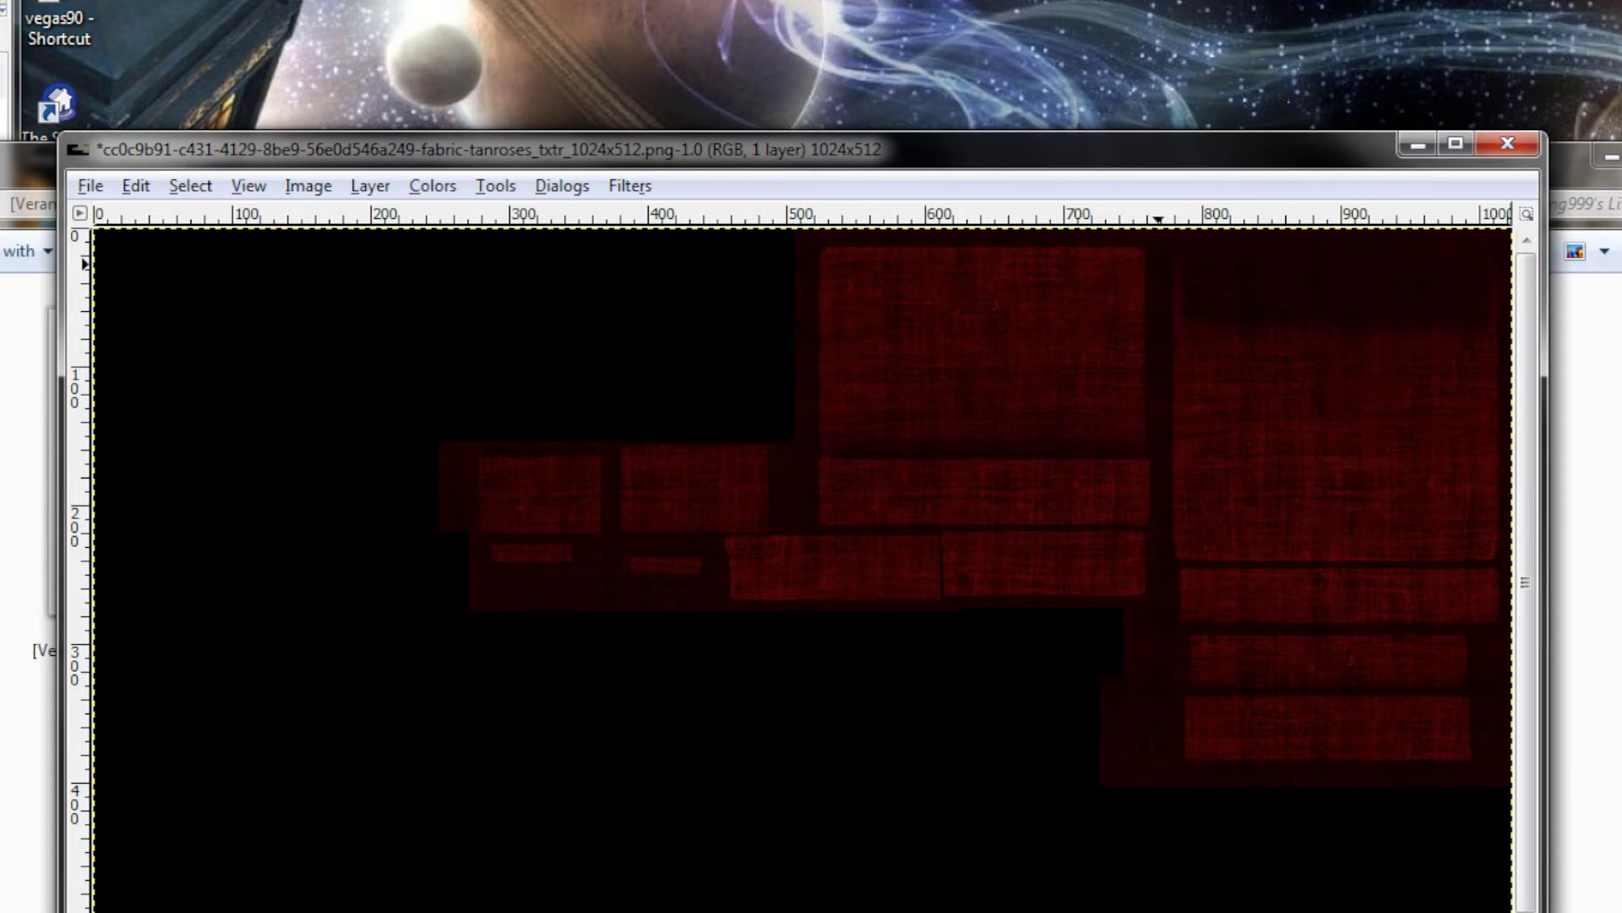
key(ctrl+s)
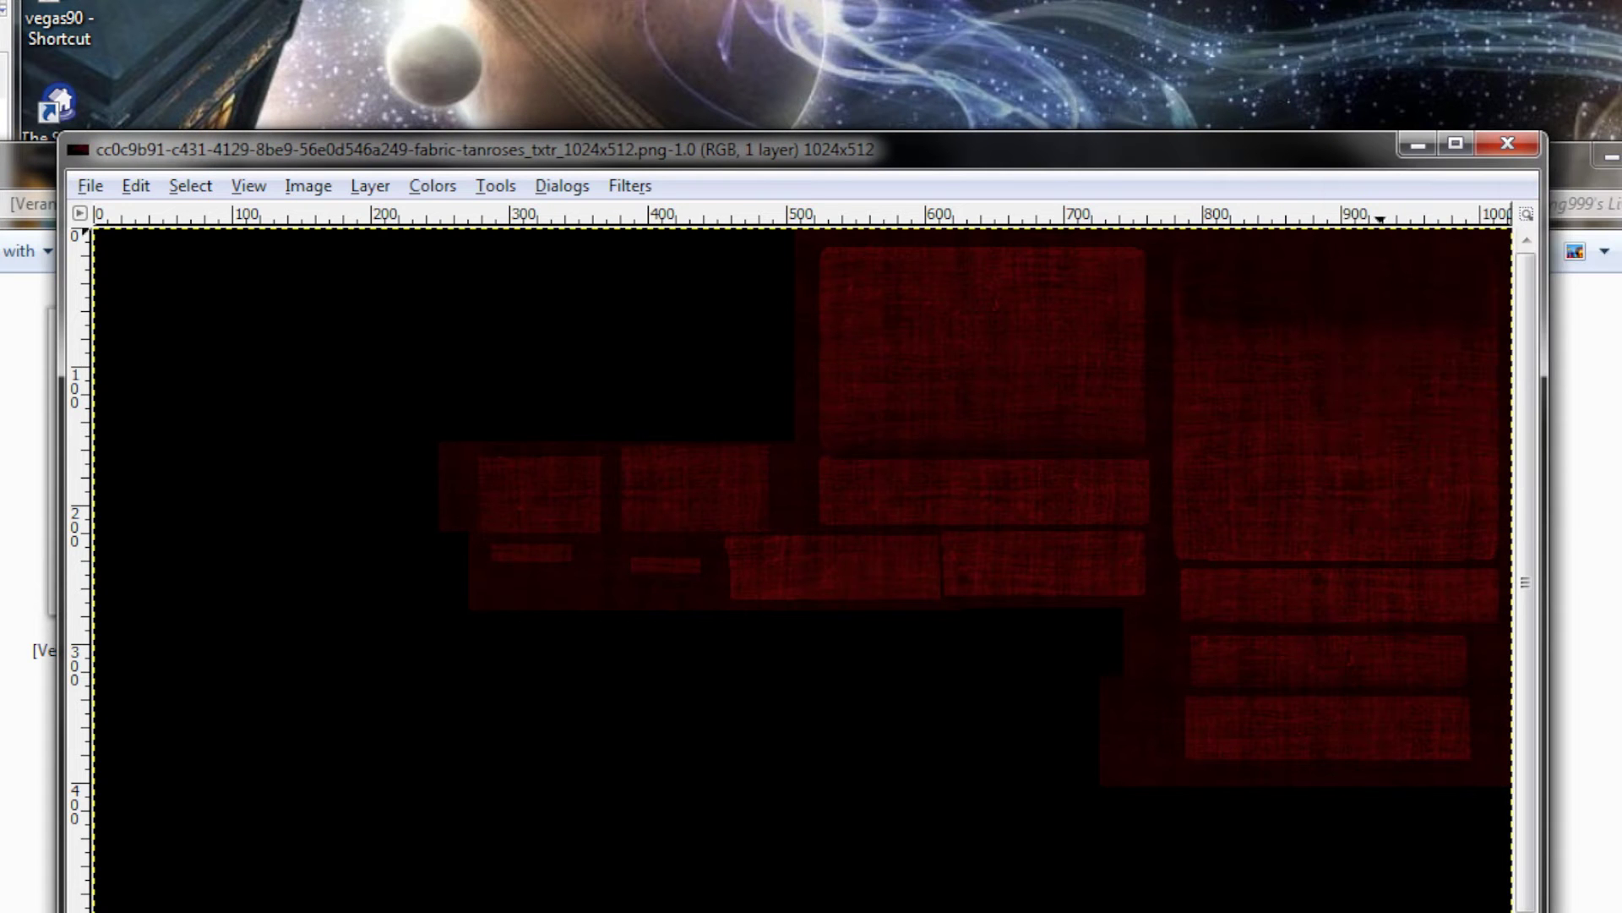
click(1507, 142)
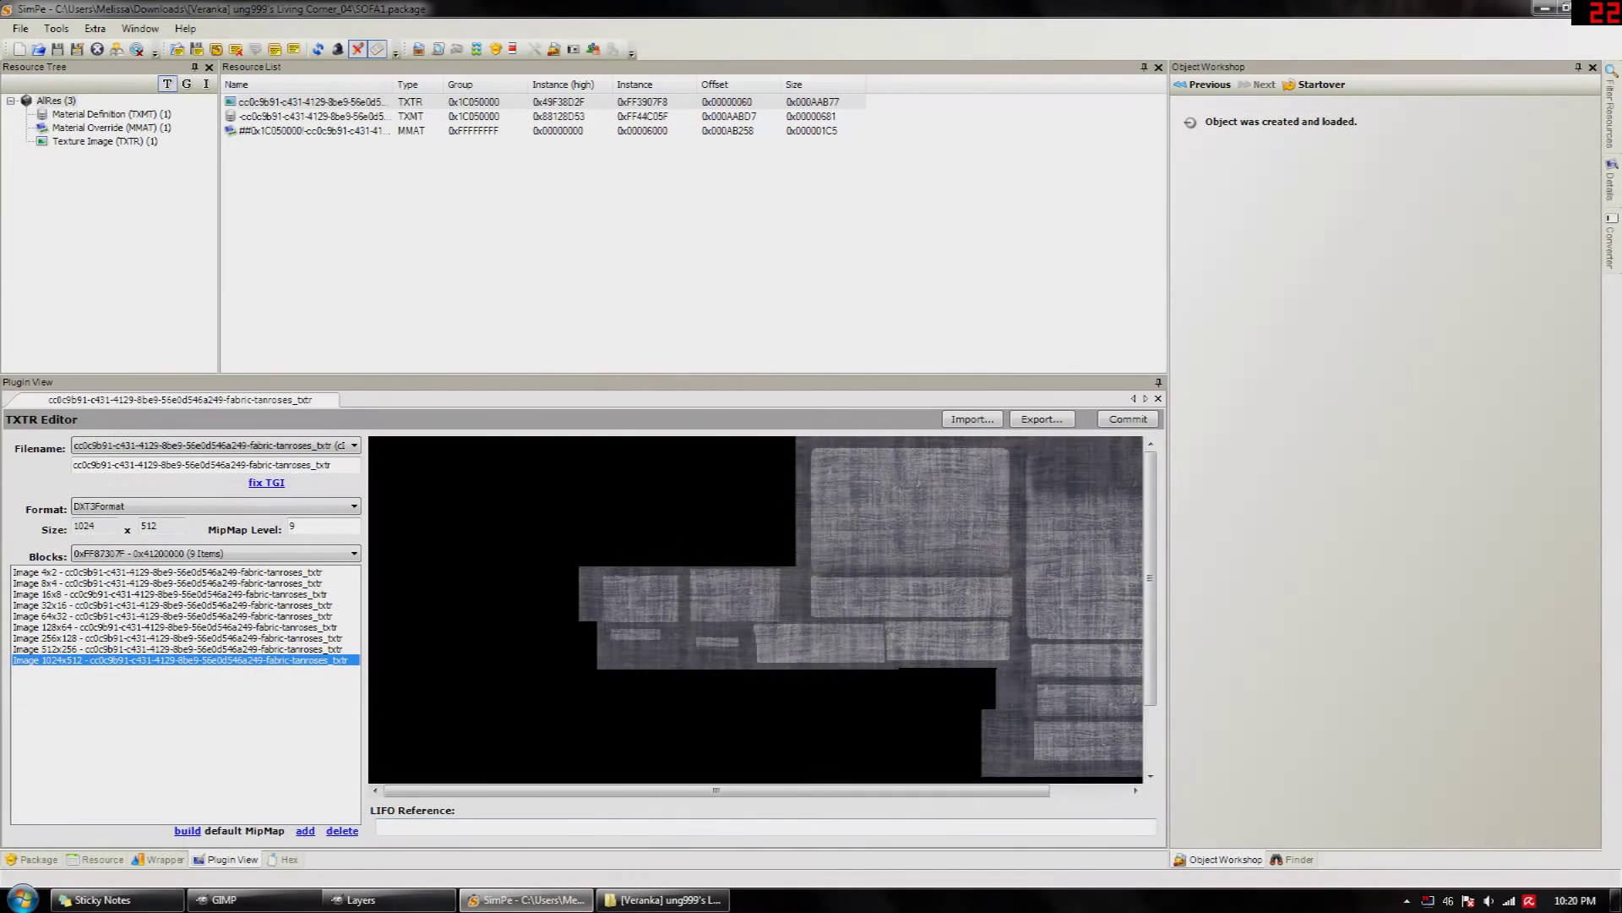
Import the dark red texture PNG into the sofa's TXTR resource
right_click(663, 548)
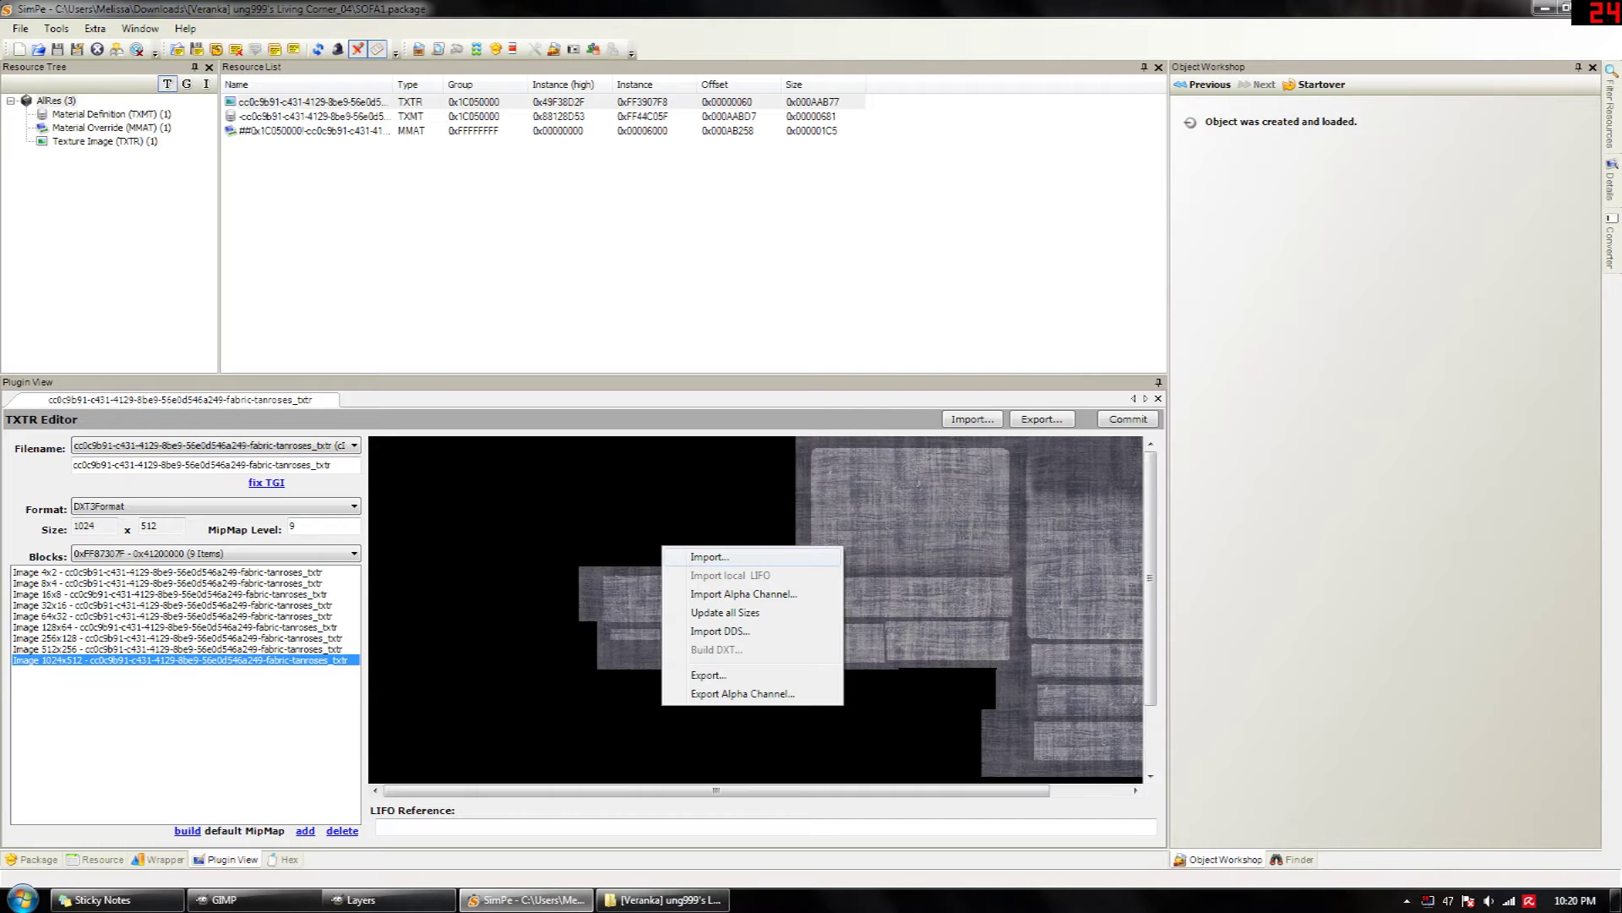
click(710, 557)
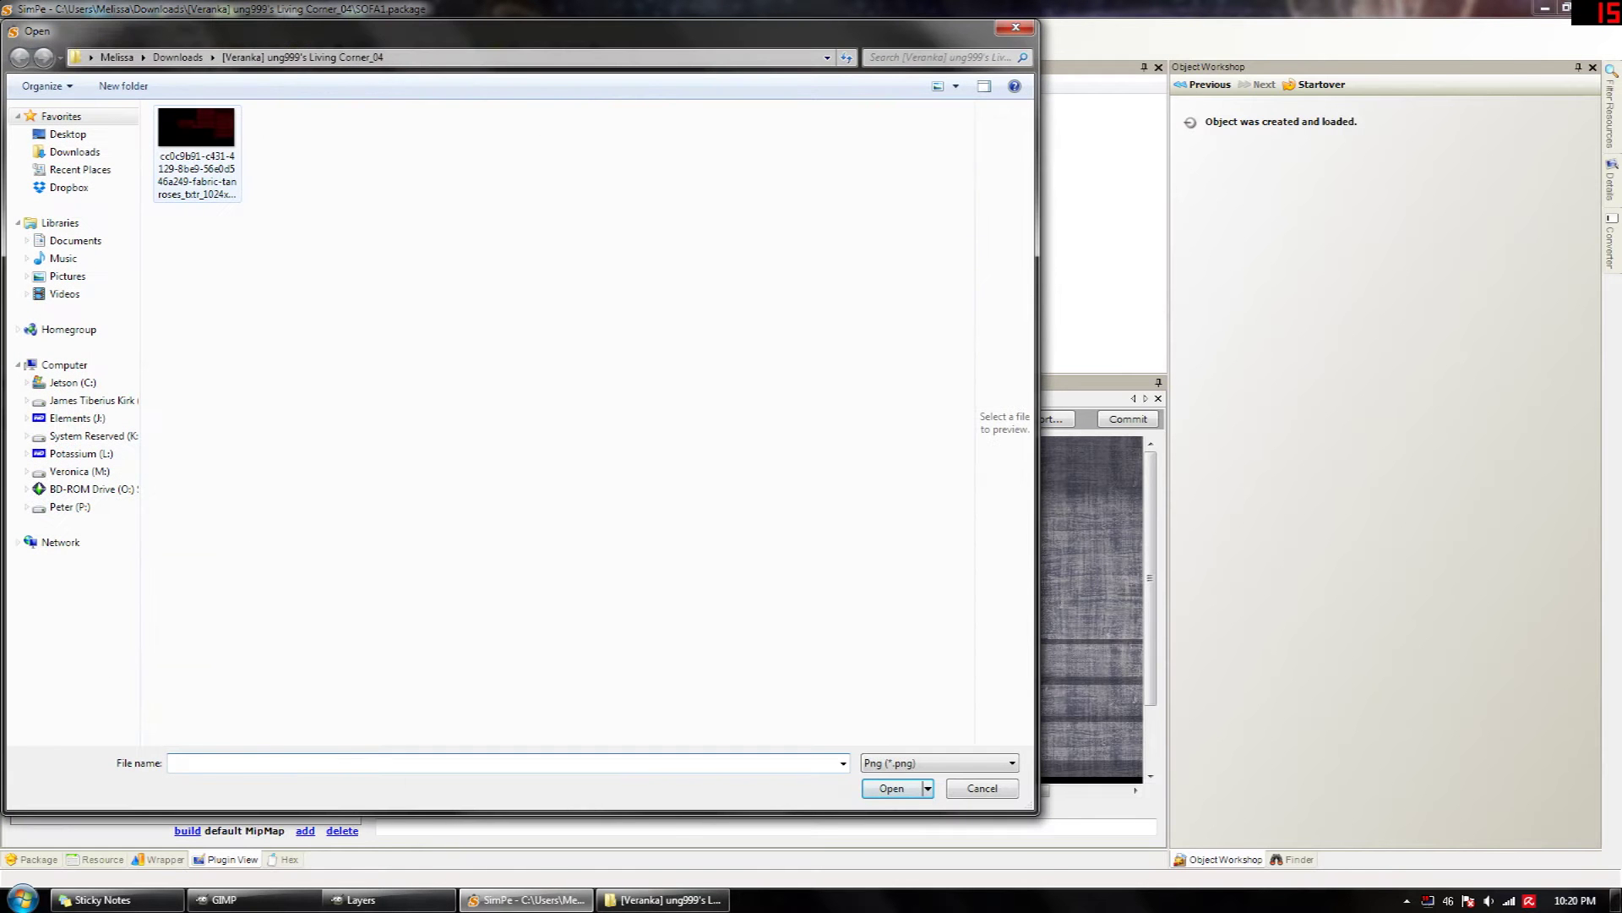
double_click(196, 135)
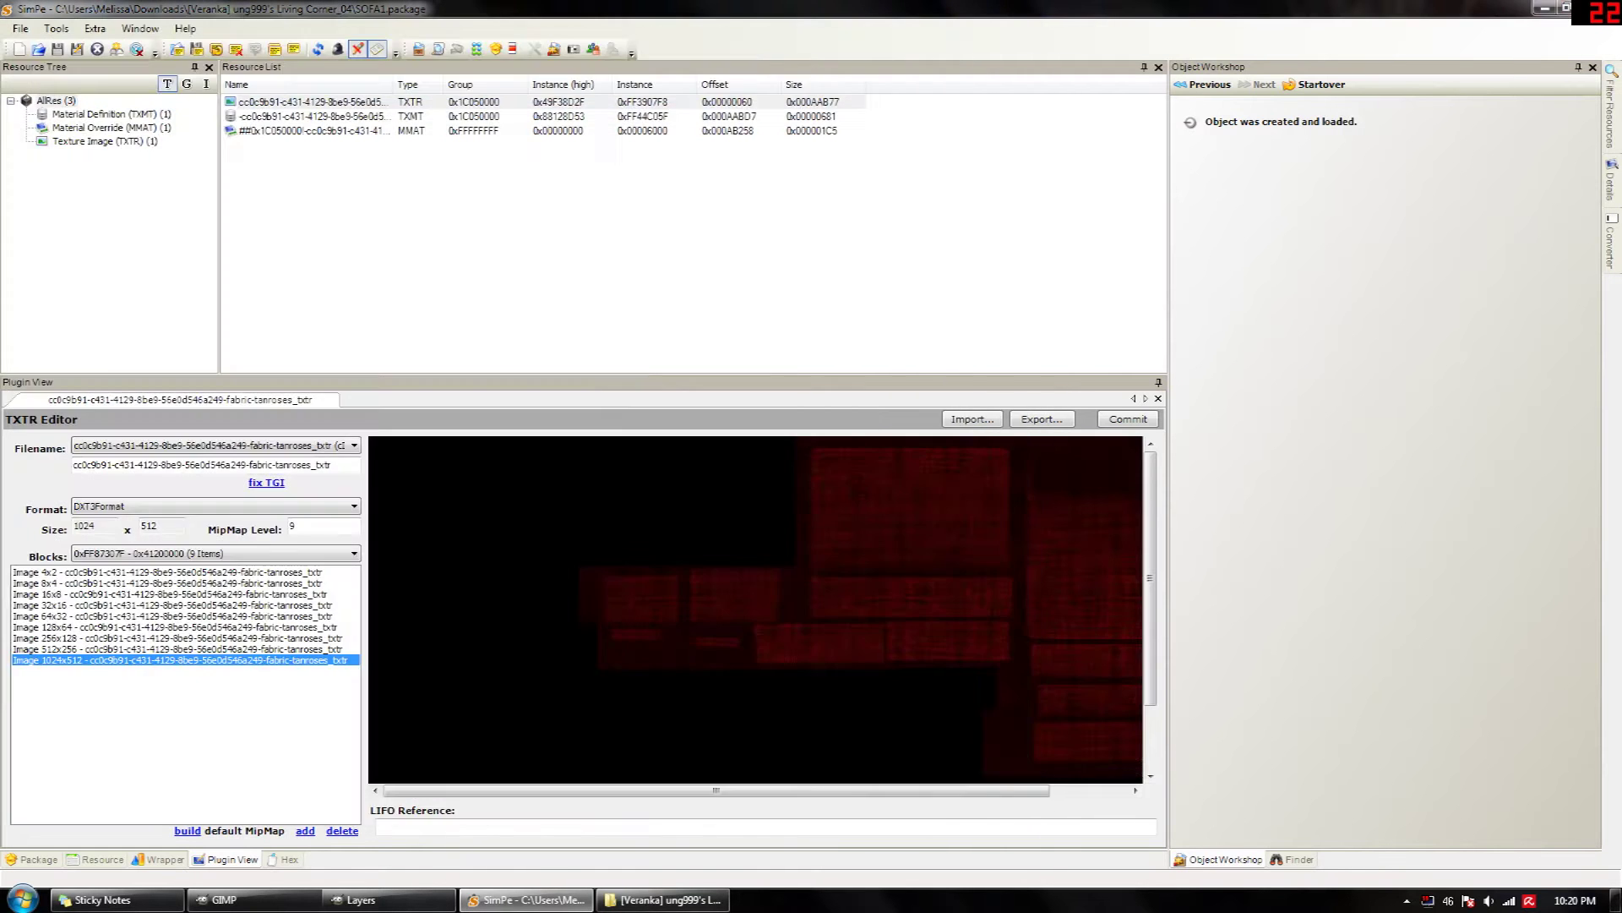
Regenerate all texture sizes, commit the changes and save the SOFA1 package
right_click(510, 512)
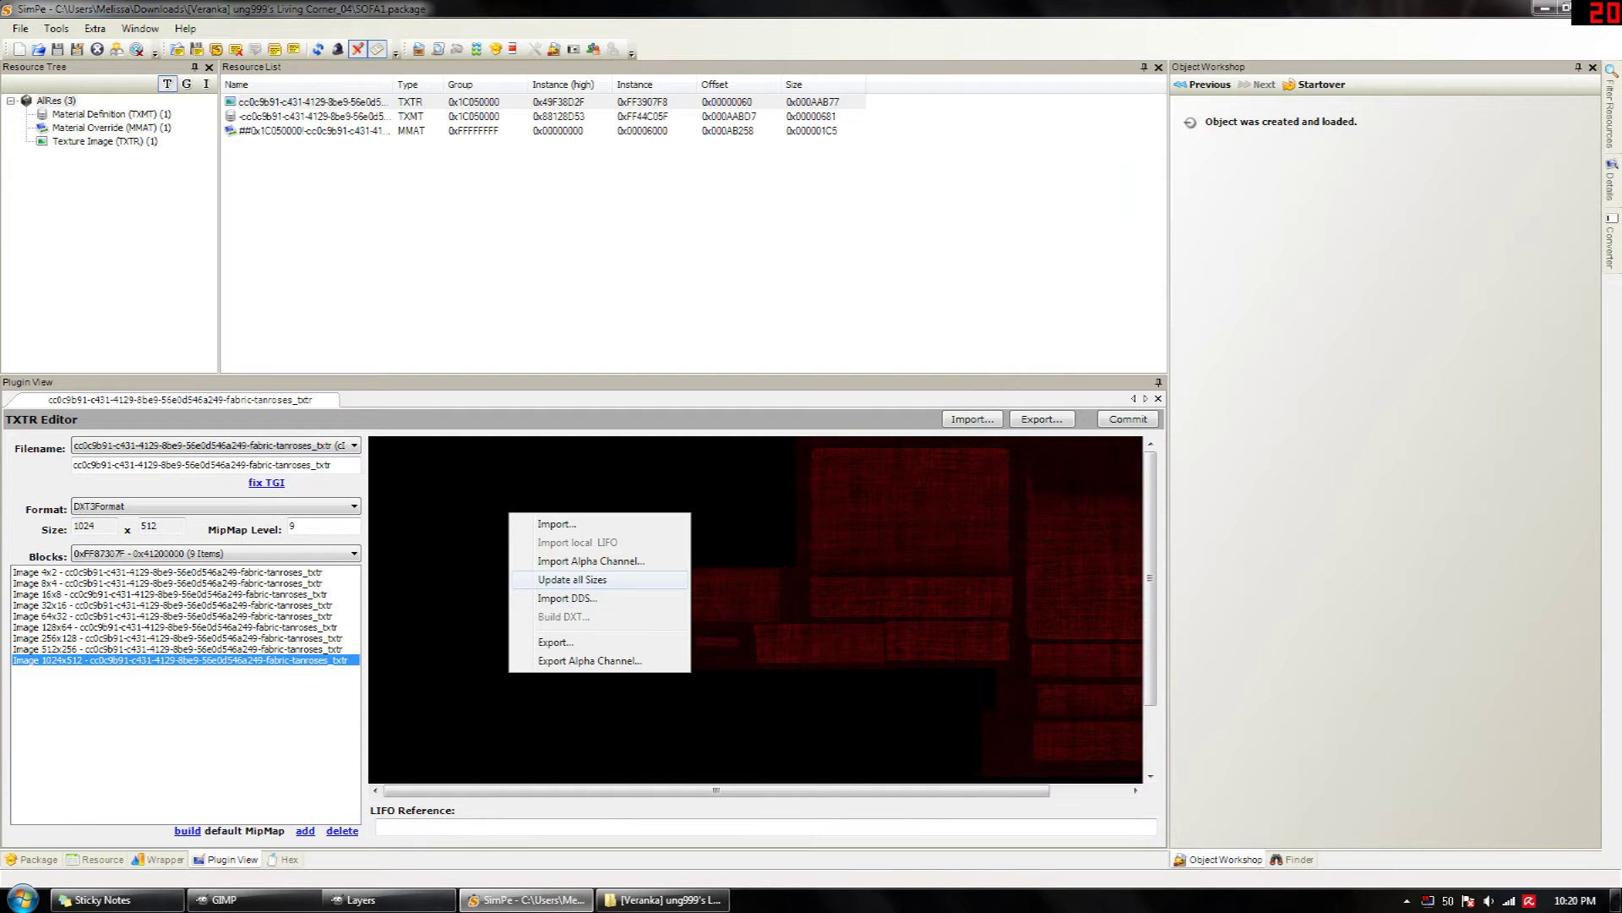
click(572, 580)
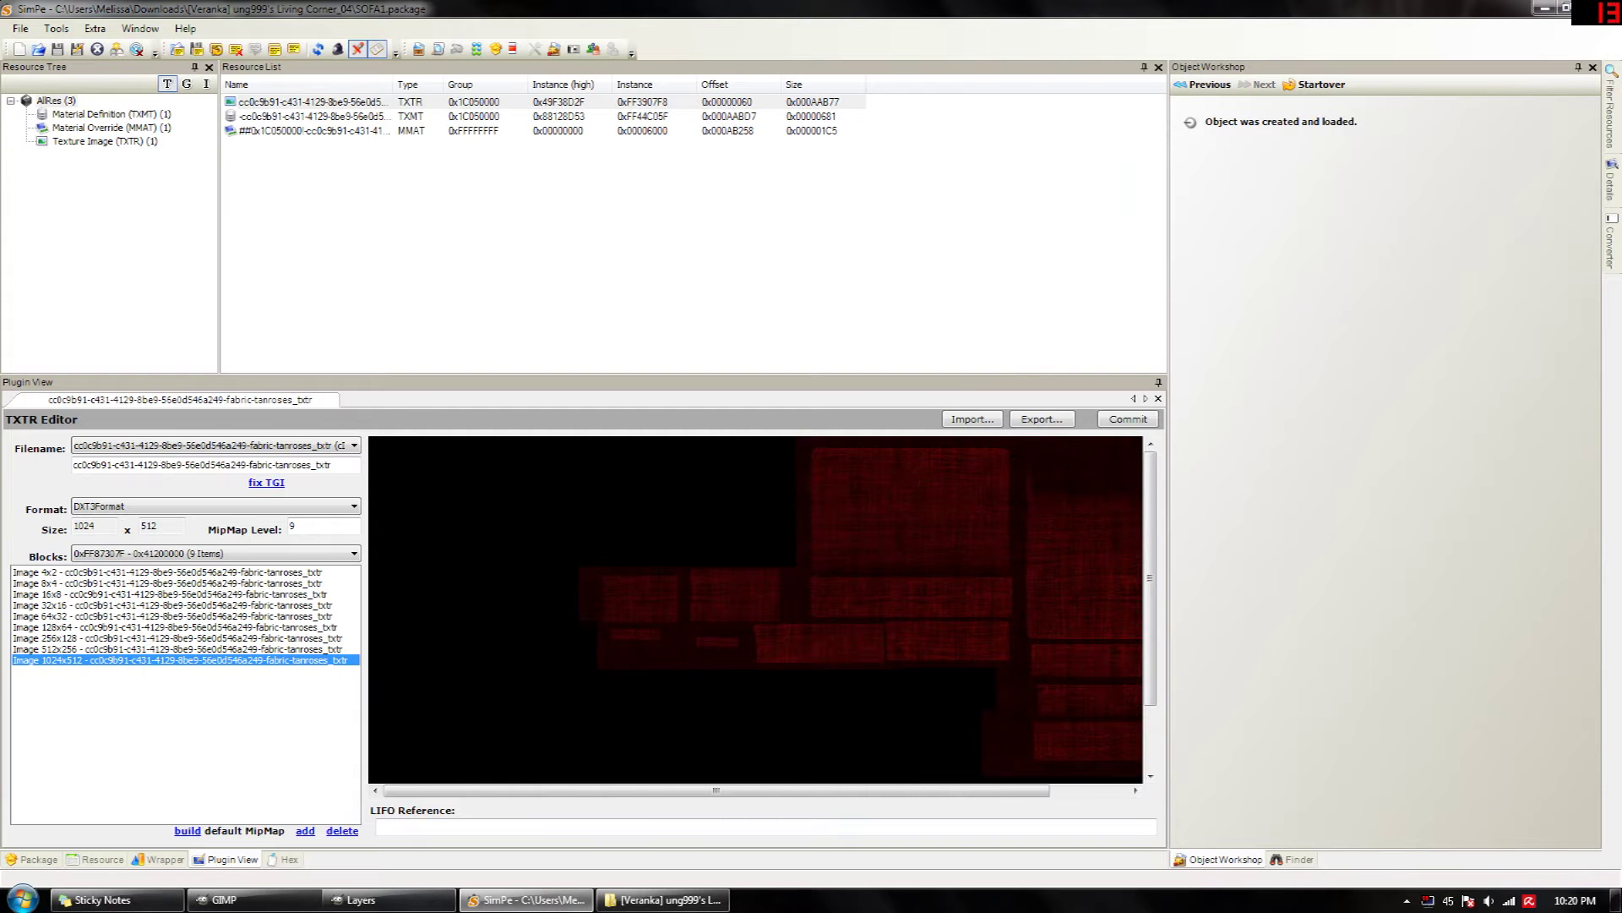
right_click(445, 500)
click(490, 571)
click(1128, 418)
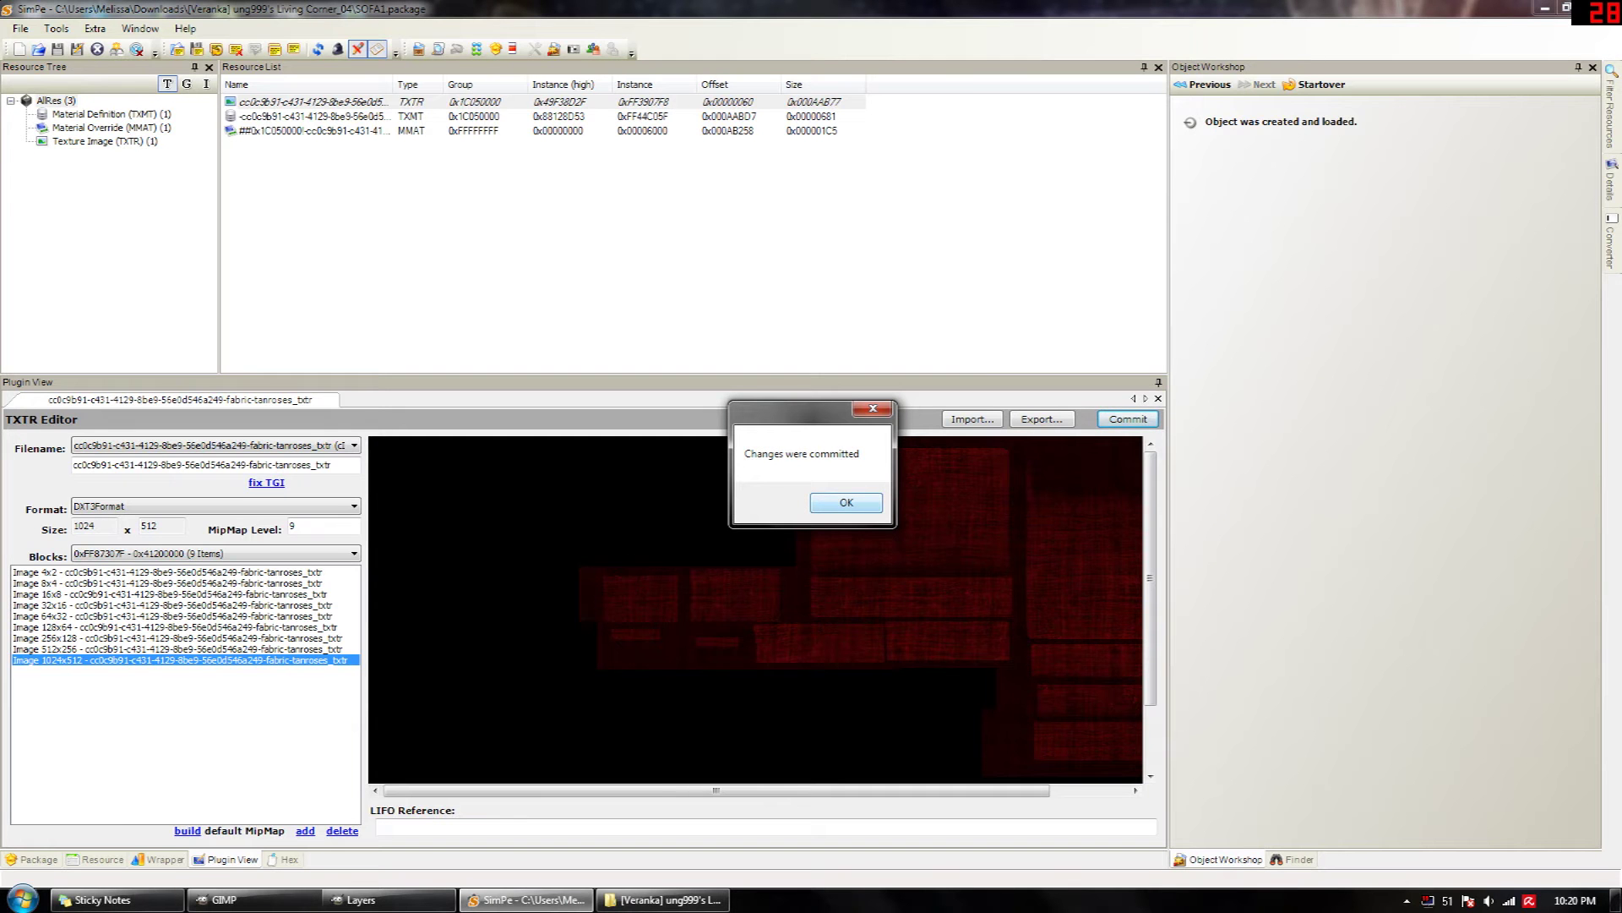
key(Return)
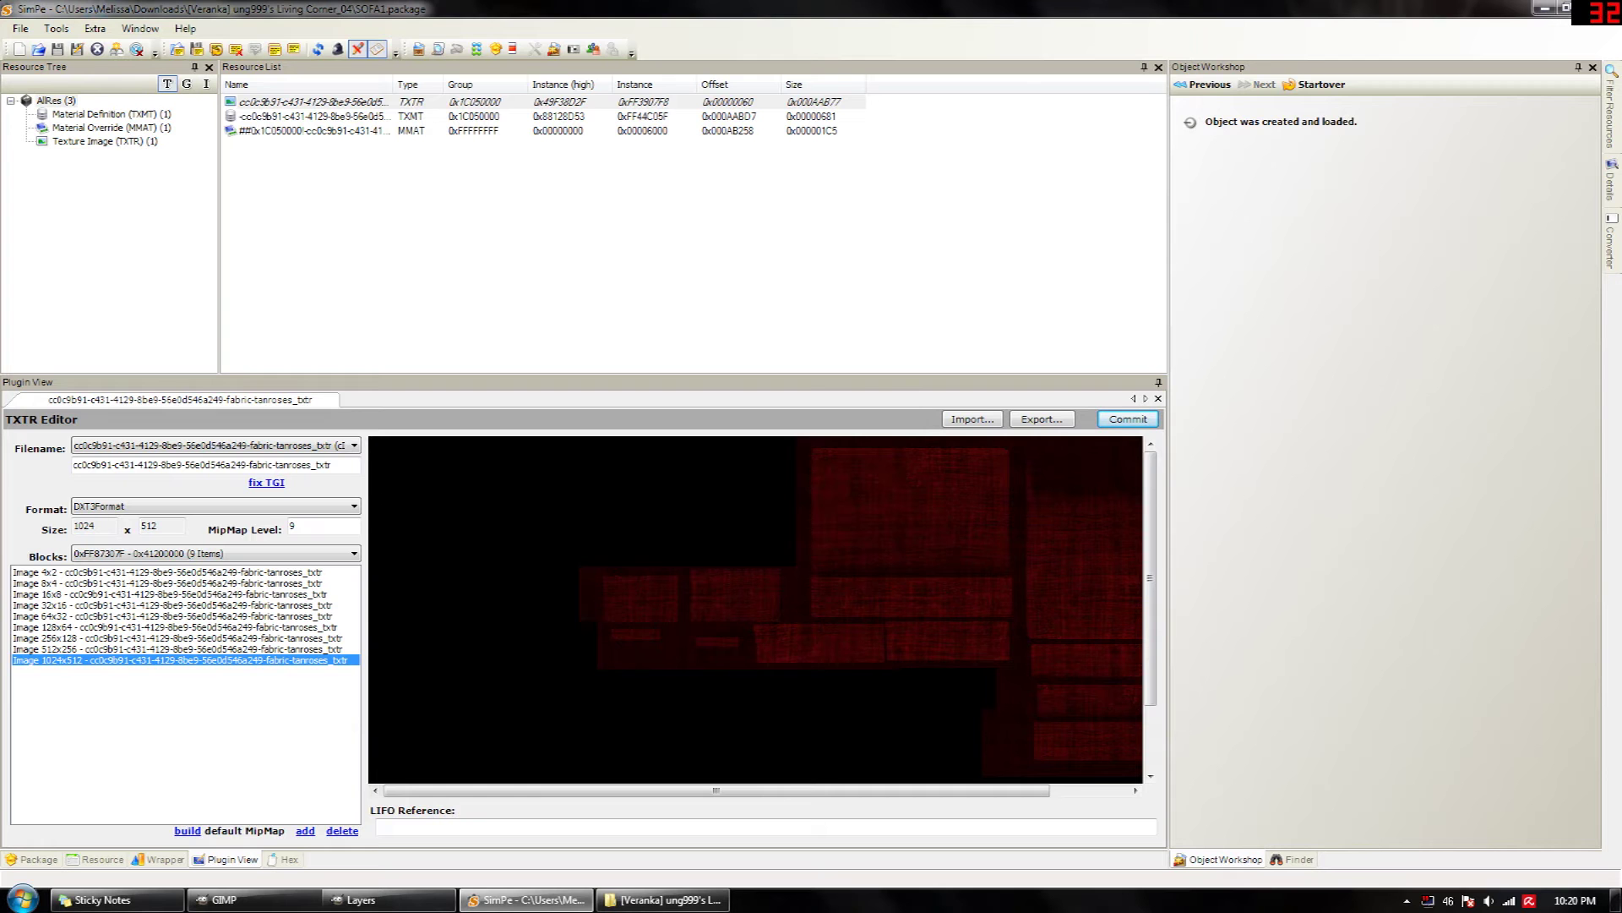
click(57, 48)
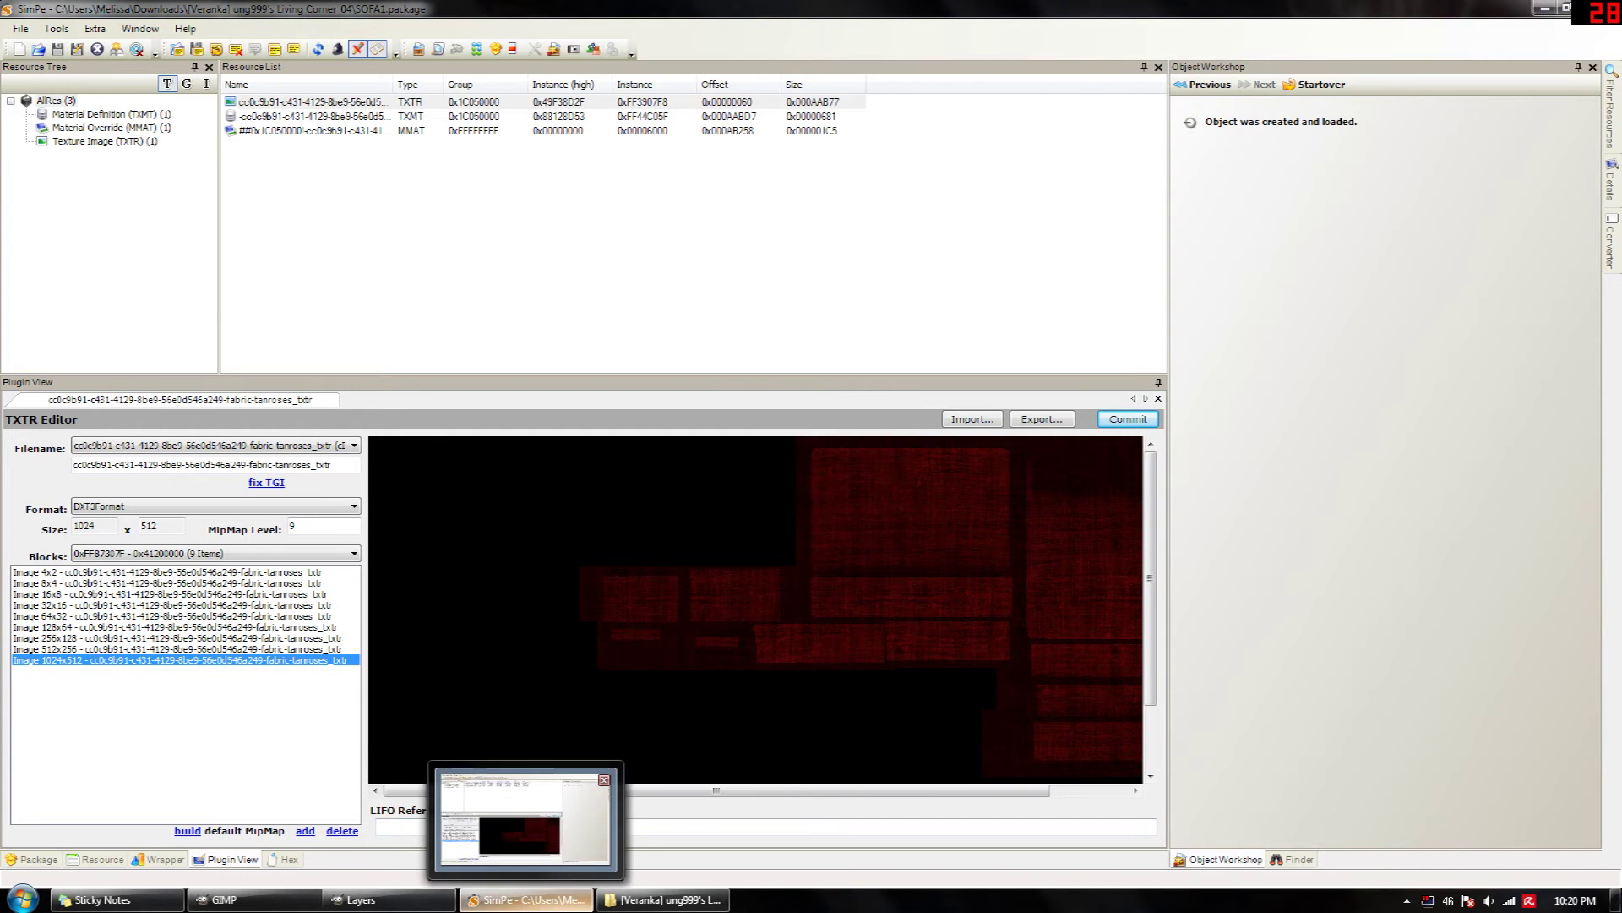
Select Sofa.package and SOFA1.package in Explorer and add them to a WinRAR archive
click(524, 899)
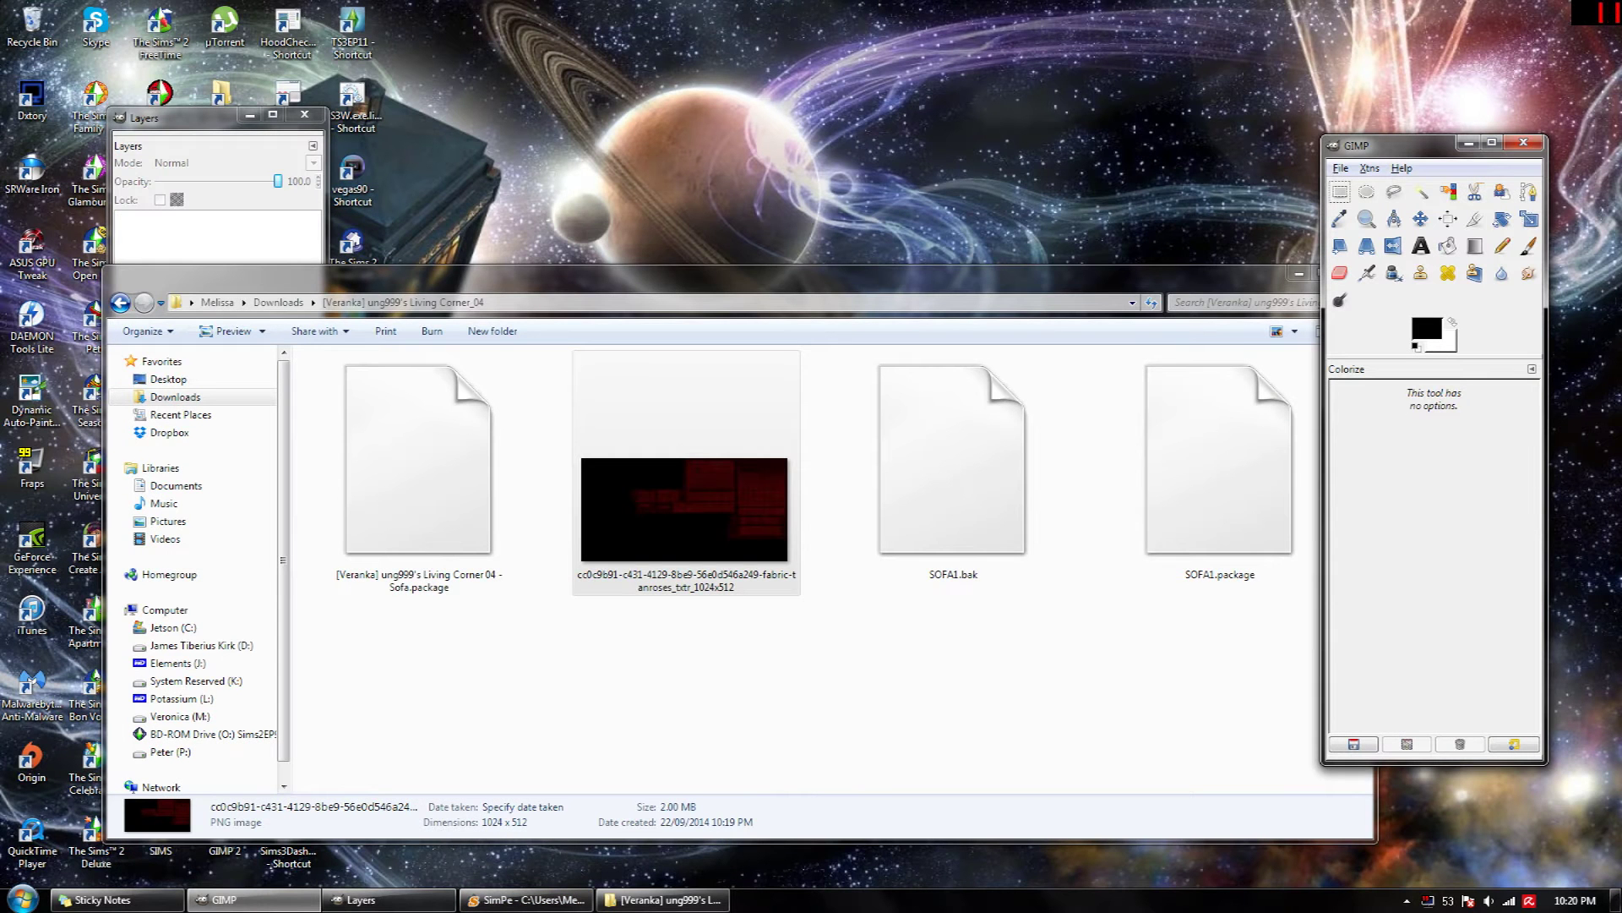
click(1035, 668)
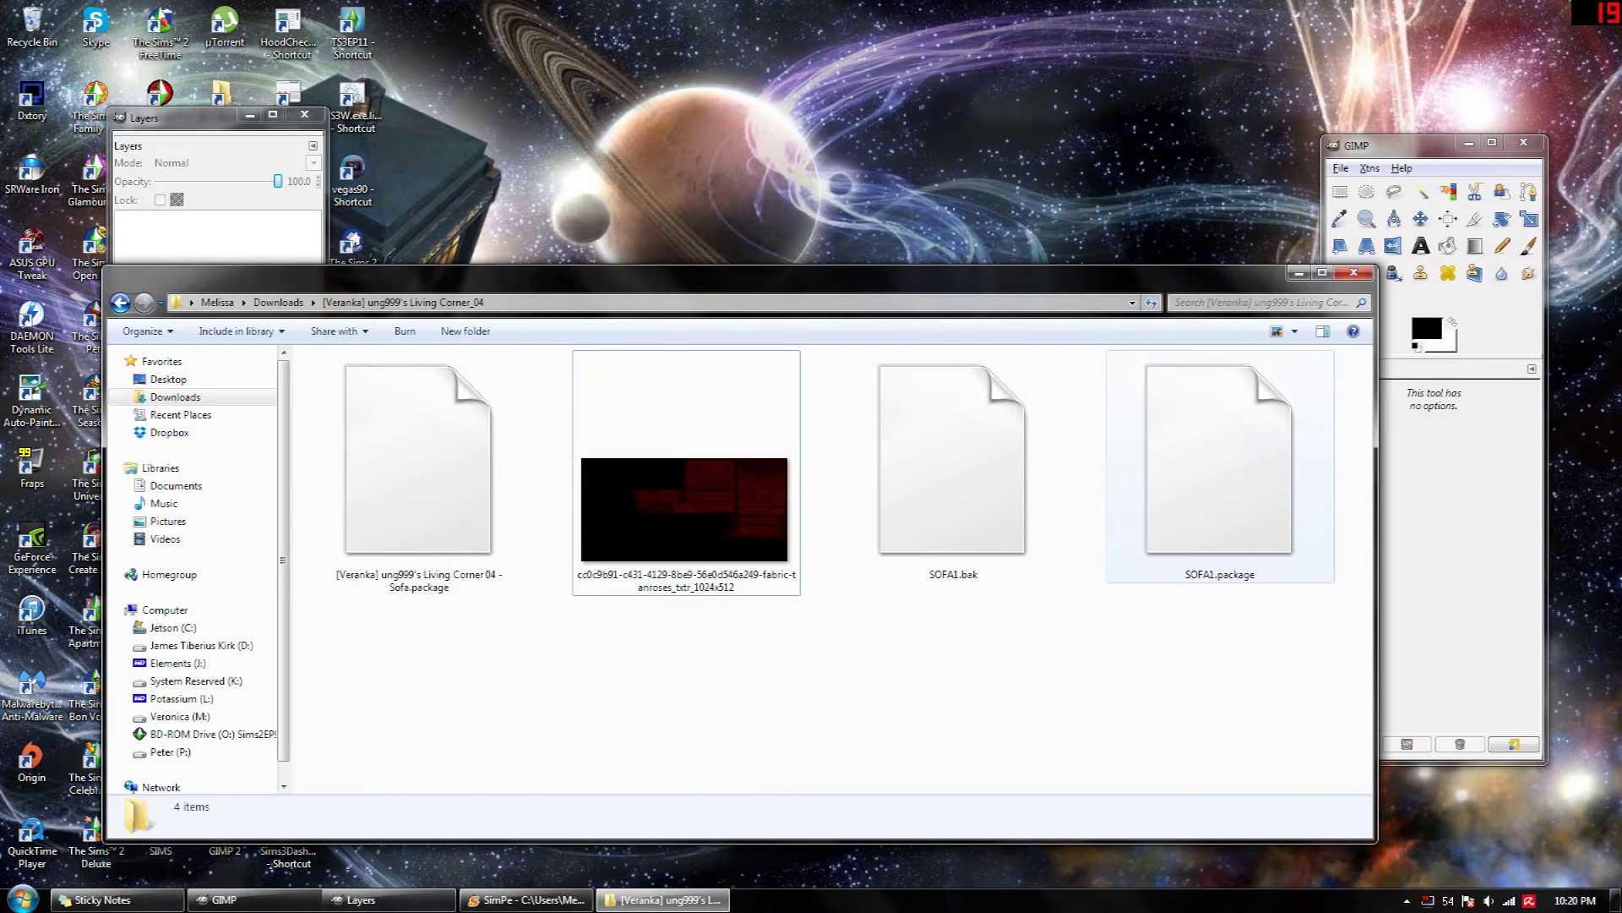
click(1219, 473)
click(419, 473)
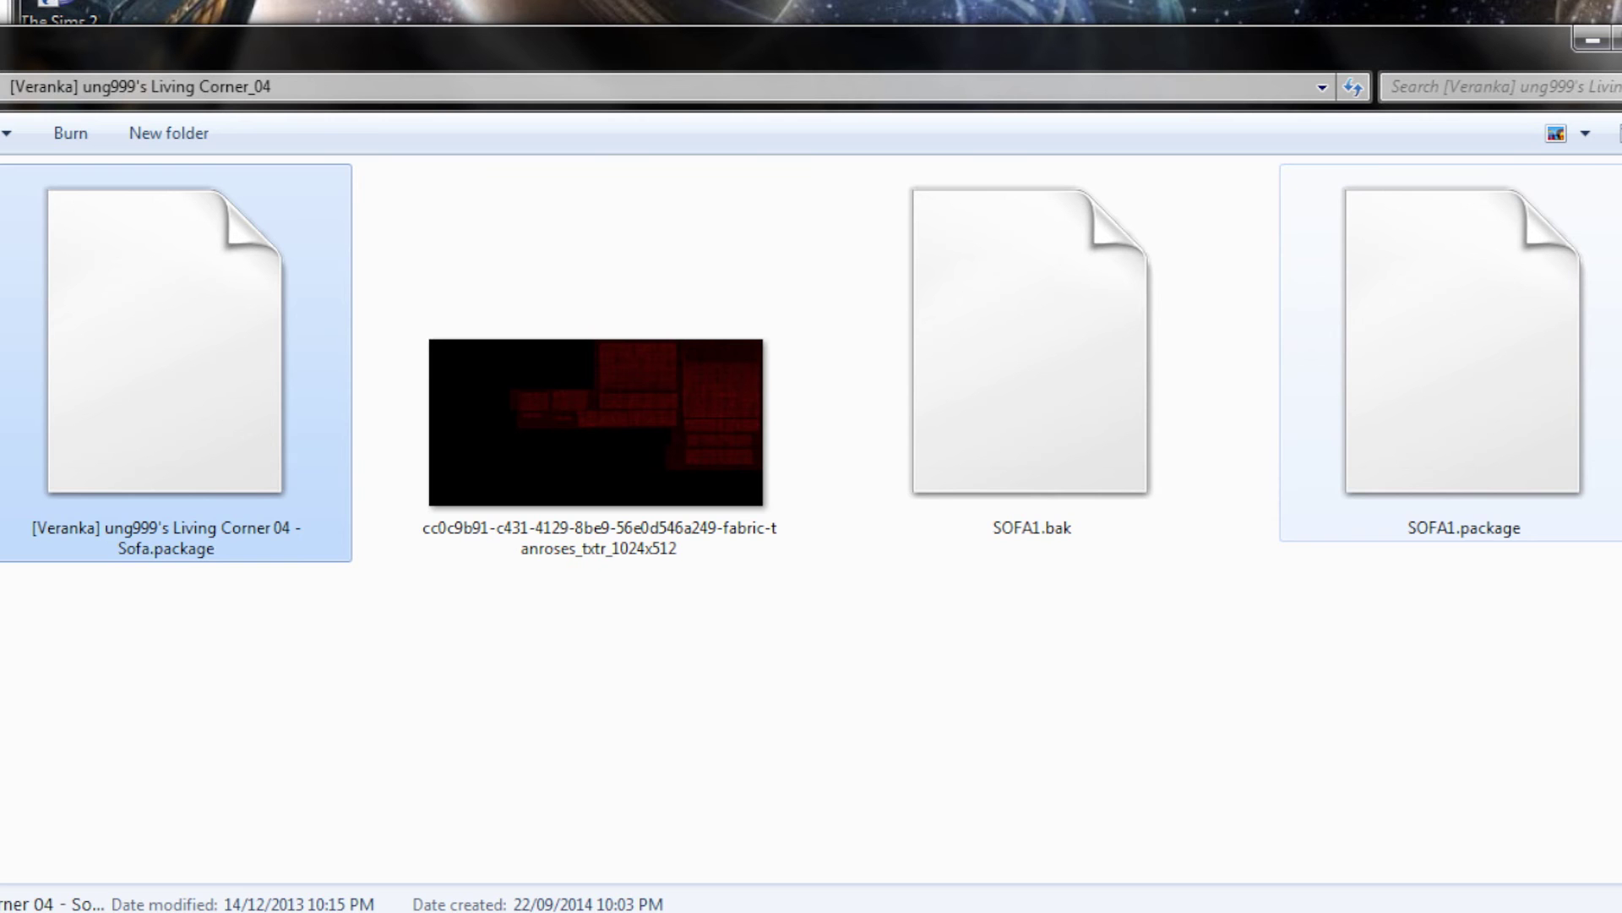
ctrl+click(1437, 398)
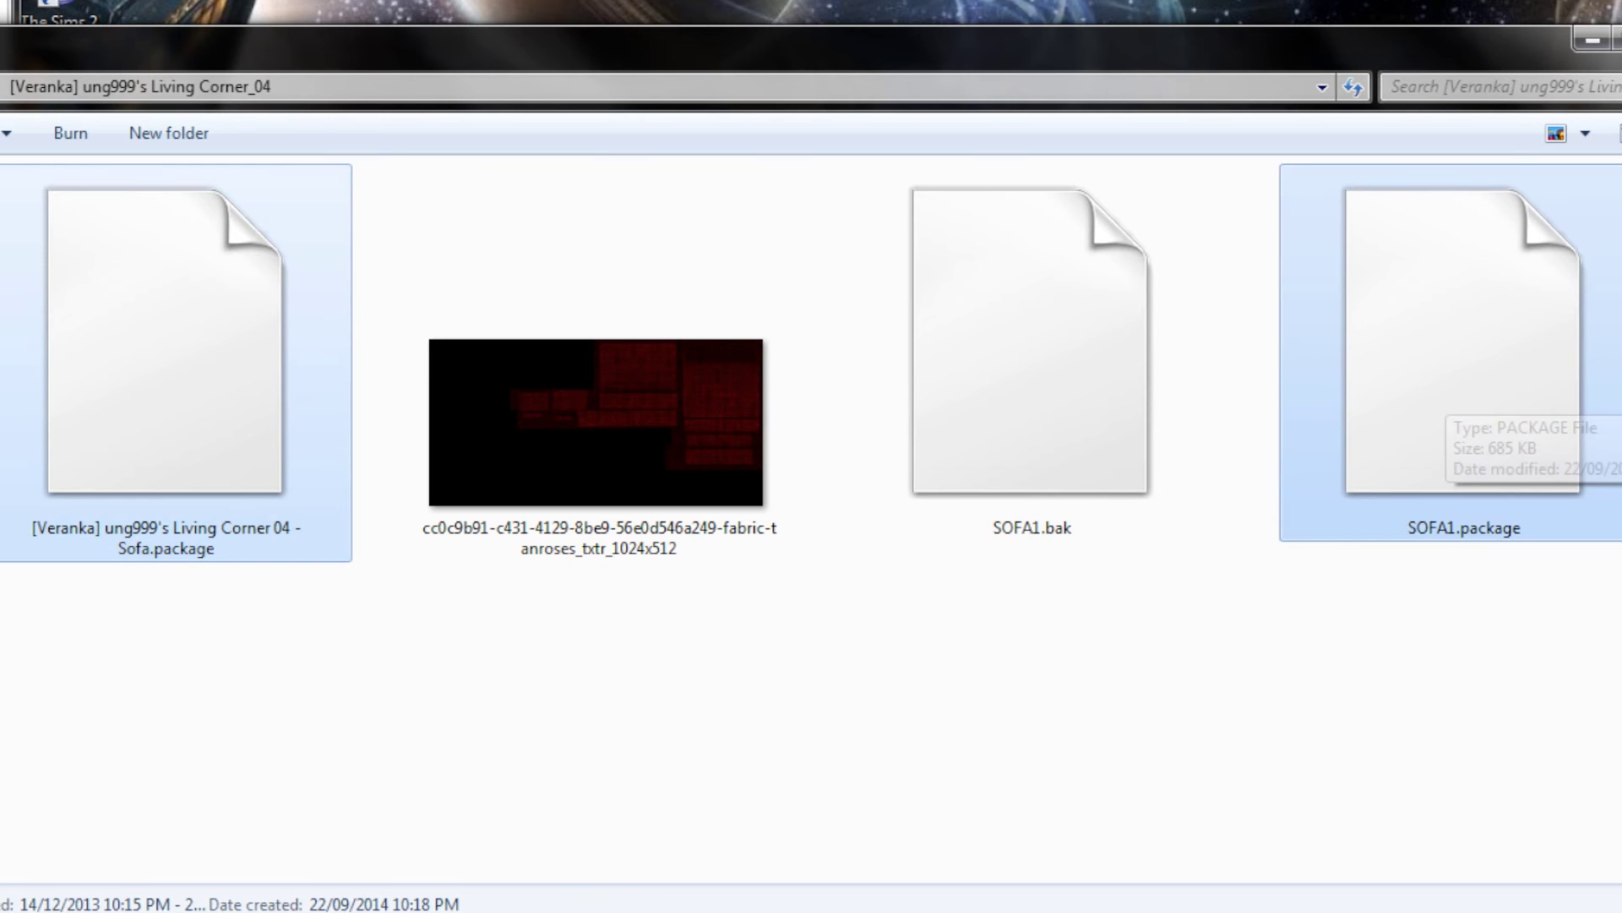
right_click(1437, 366)
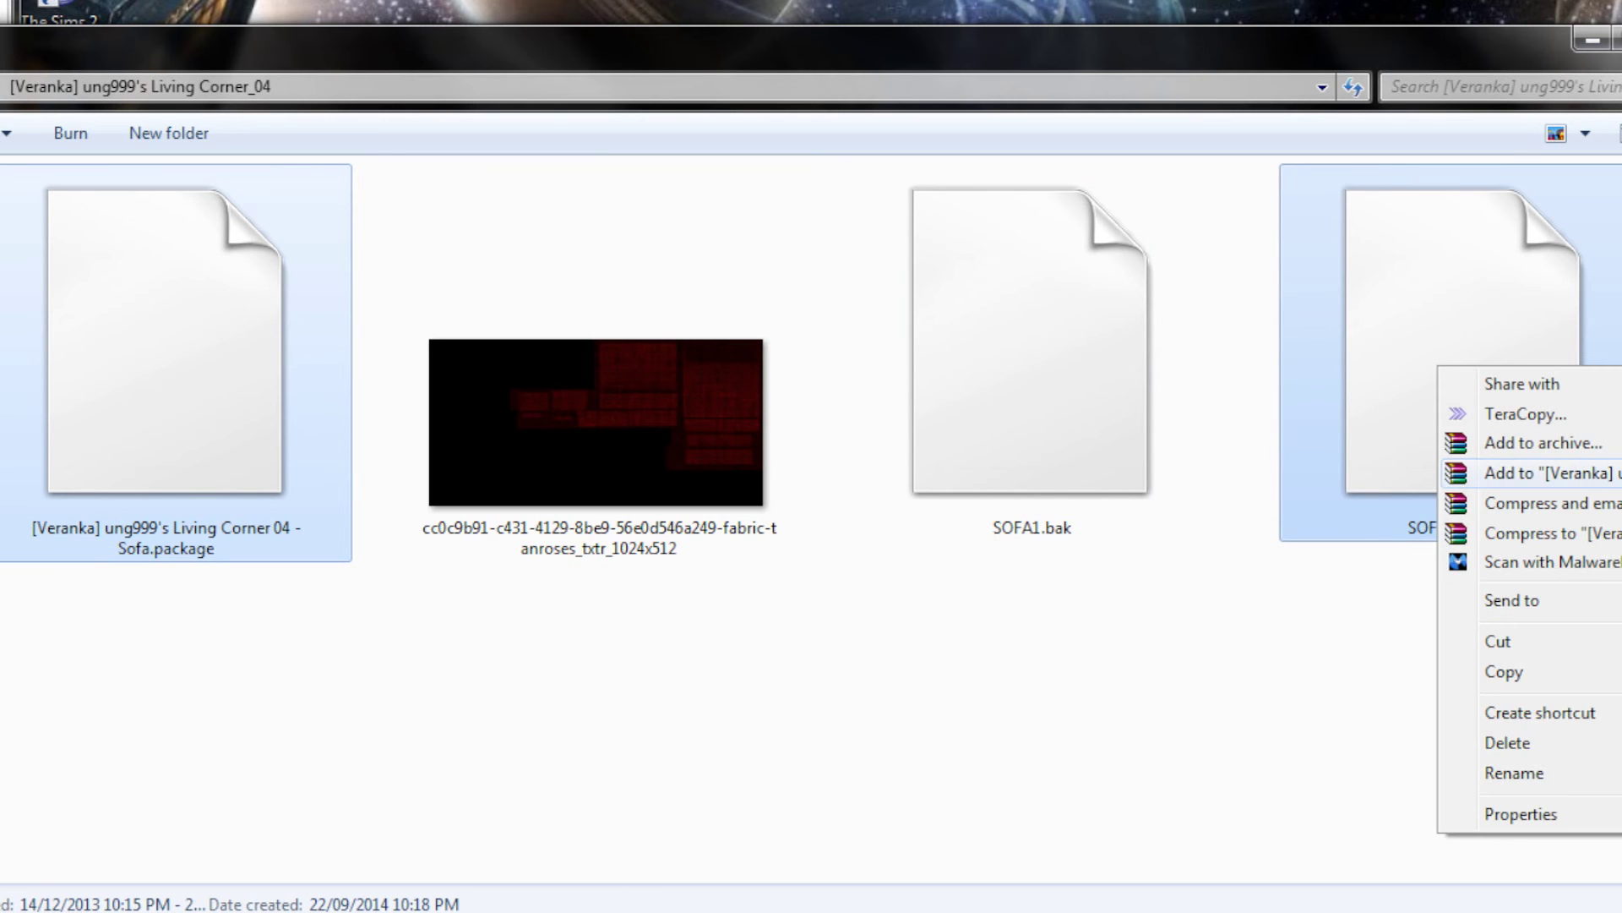
click(1543, 443)
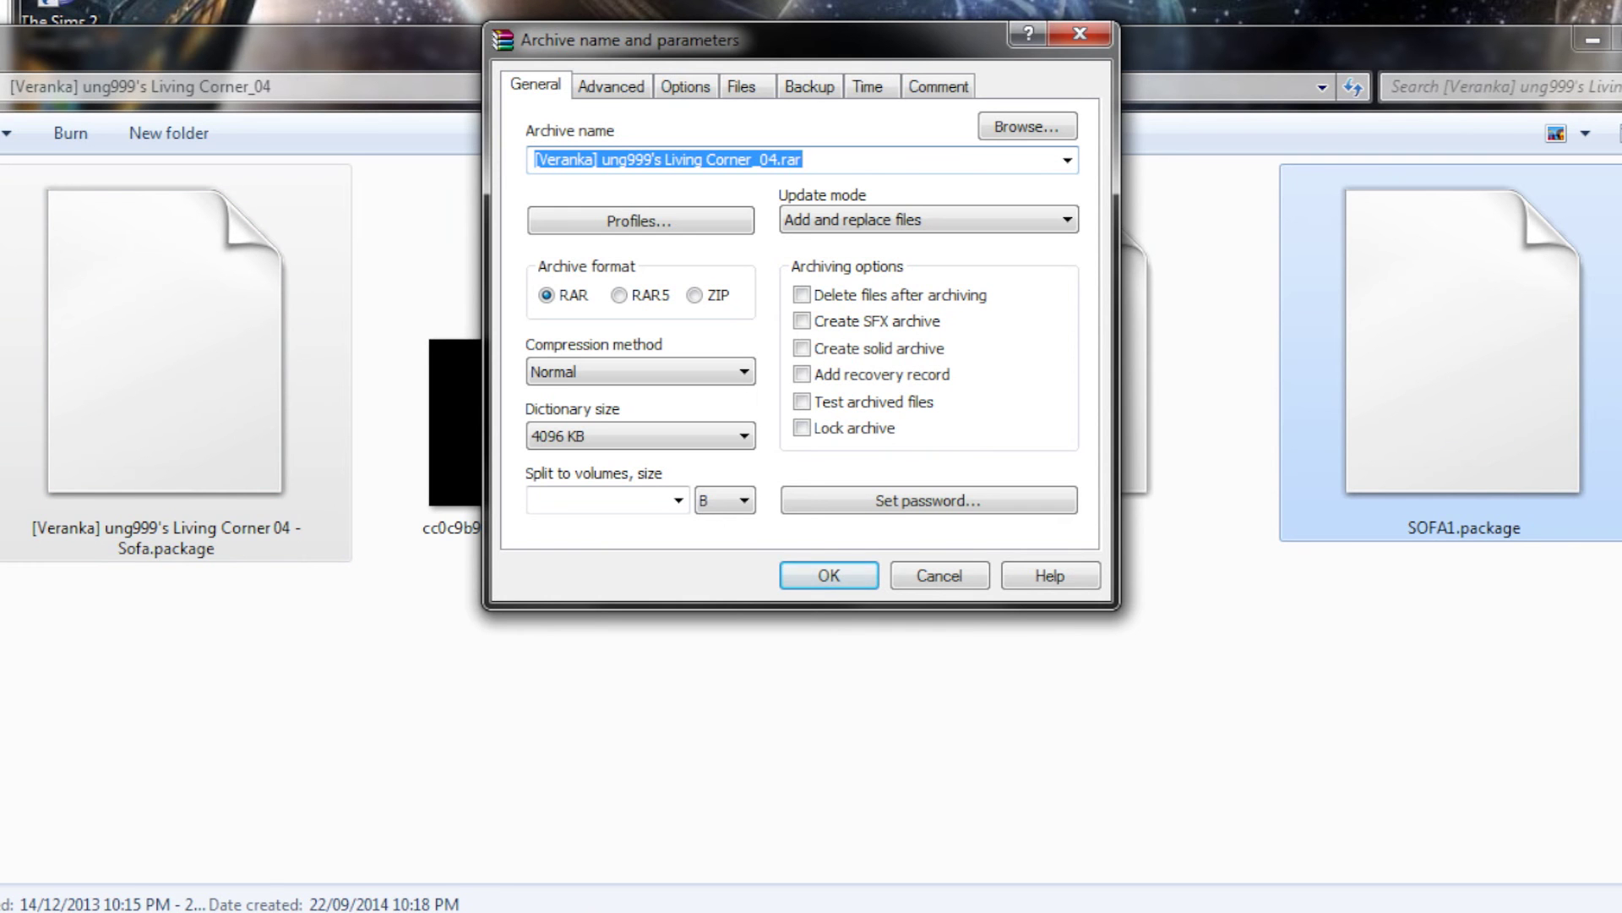
Name the new RAR archive 'sofa', create it, and select the resulting sofa archive
text(sofa)
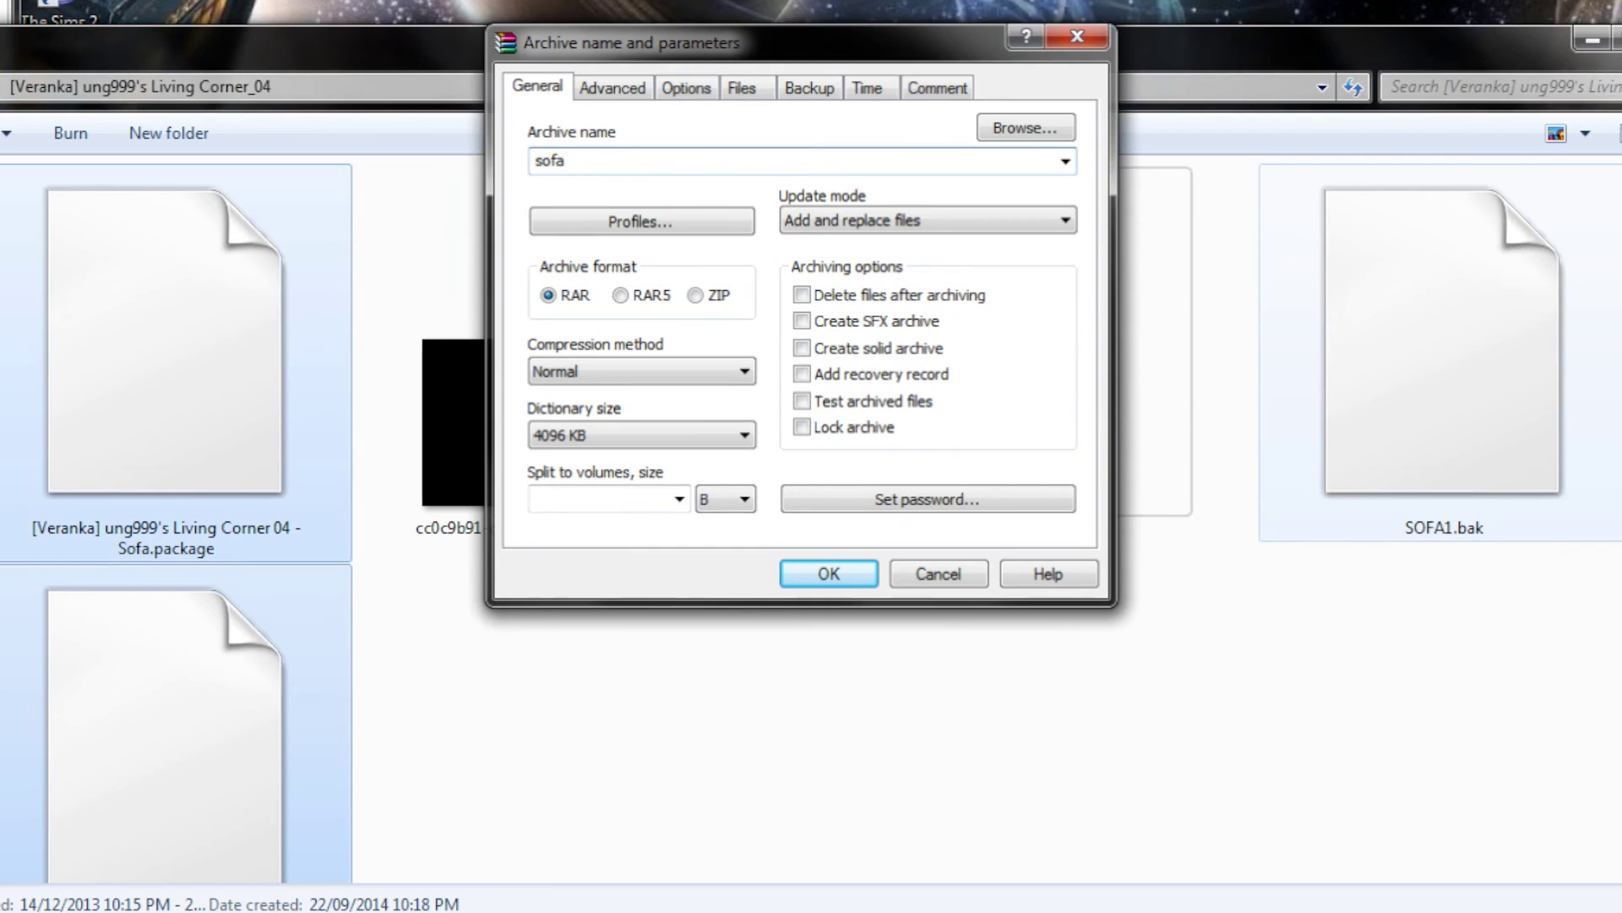
key(Return)
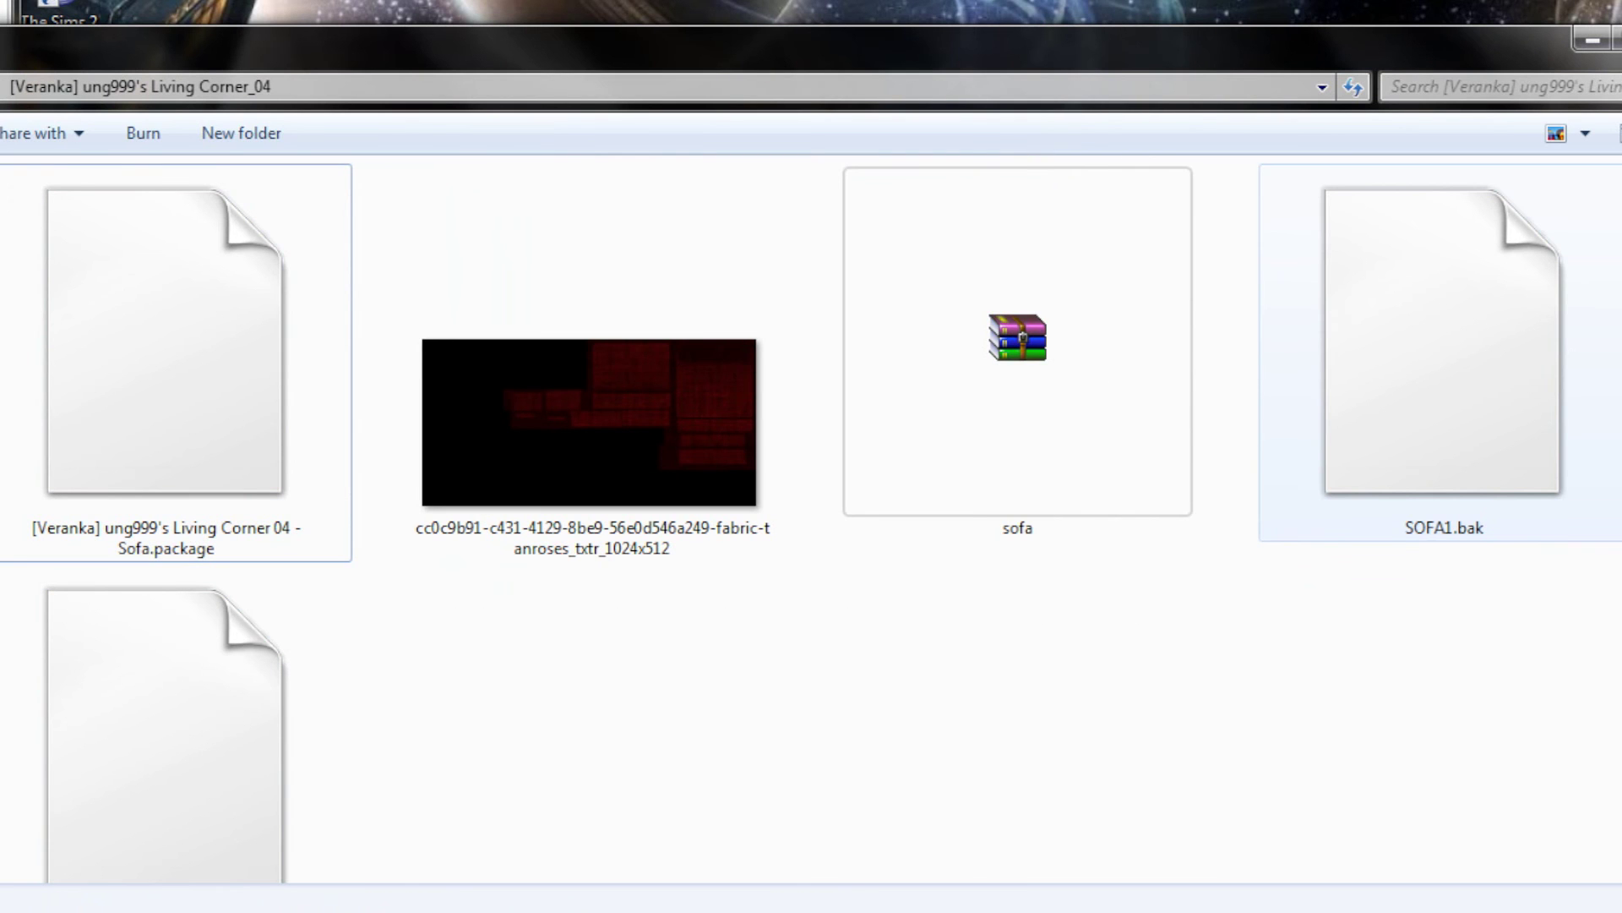
click(1017, 355)
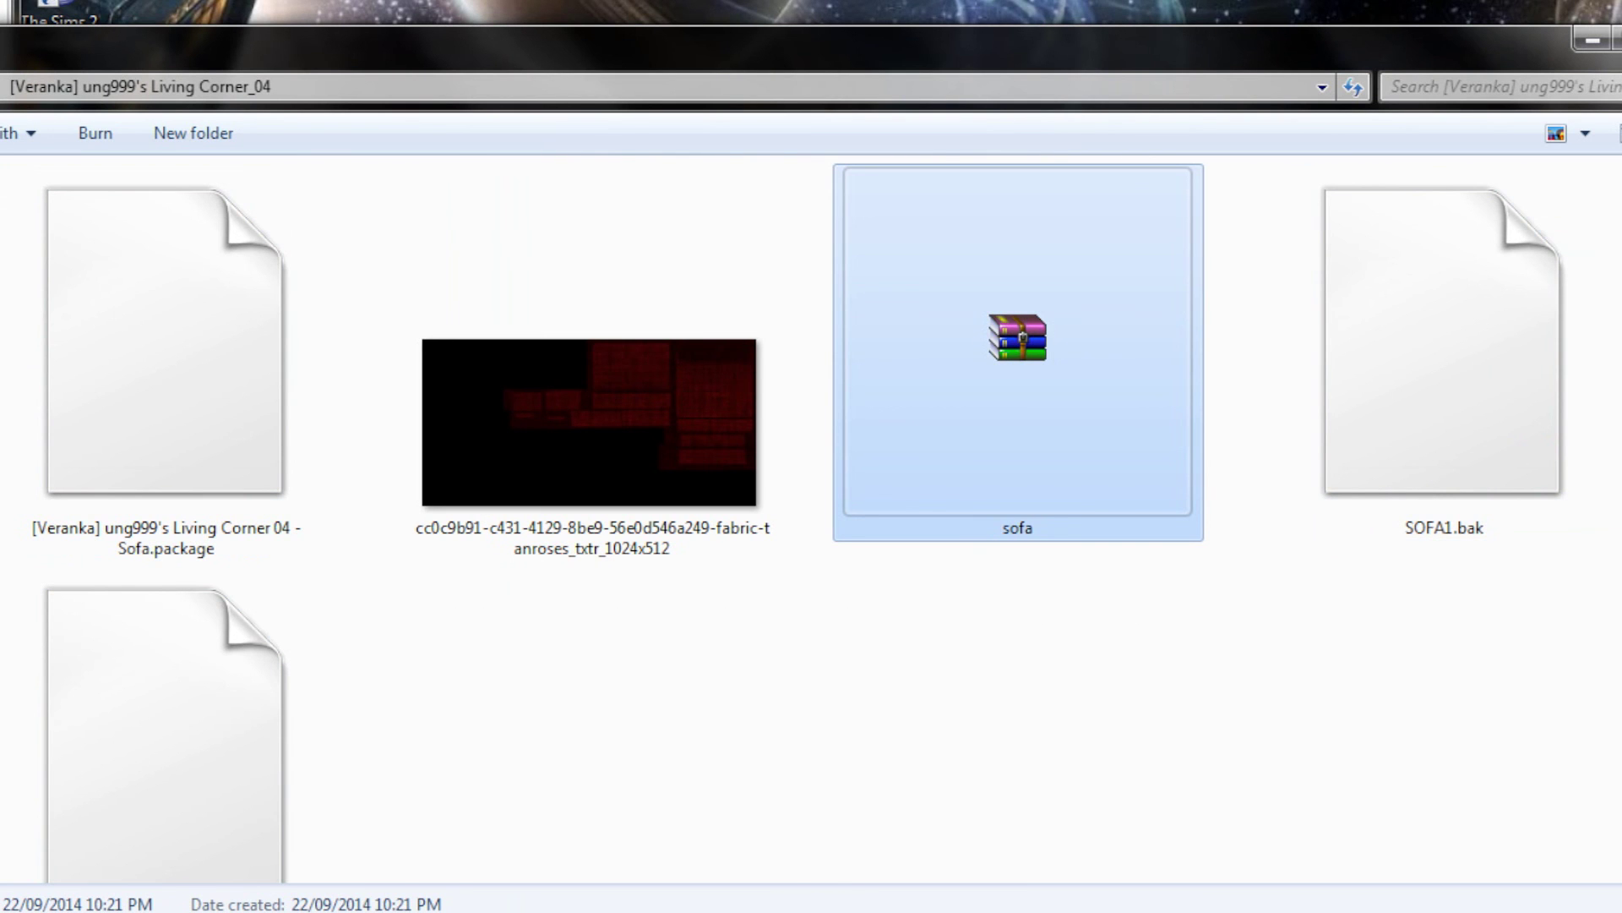